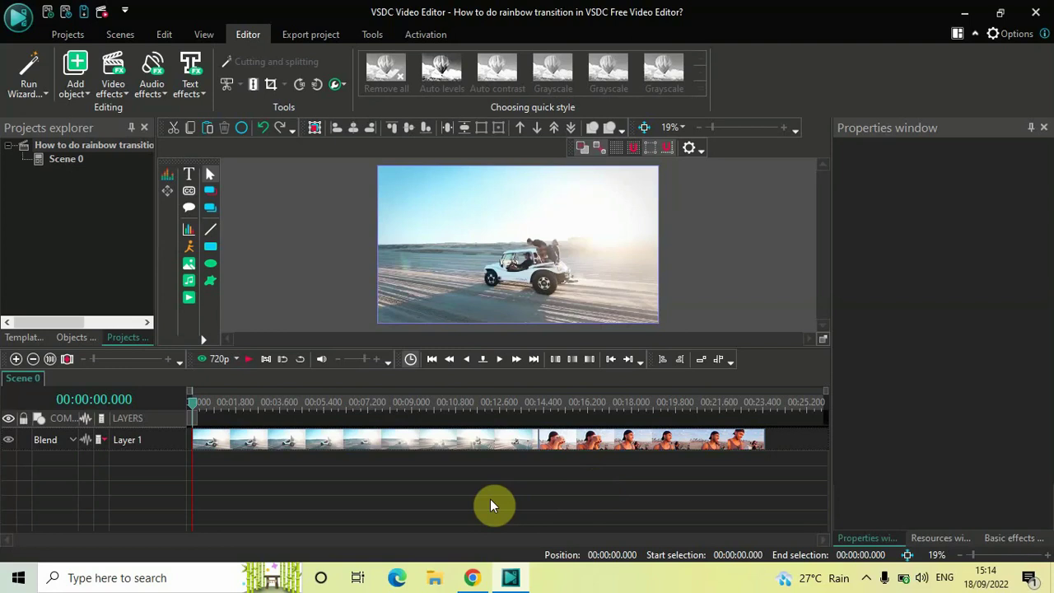
Preview both clips on the timeline and view the Transition Green Screen Download page on Pixabay in Chrome.
{"action": "left_click", "coordinate": [378, 407]}
{"action": "left_click", "coordinate": [673, 403]}
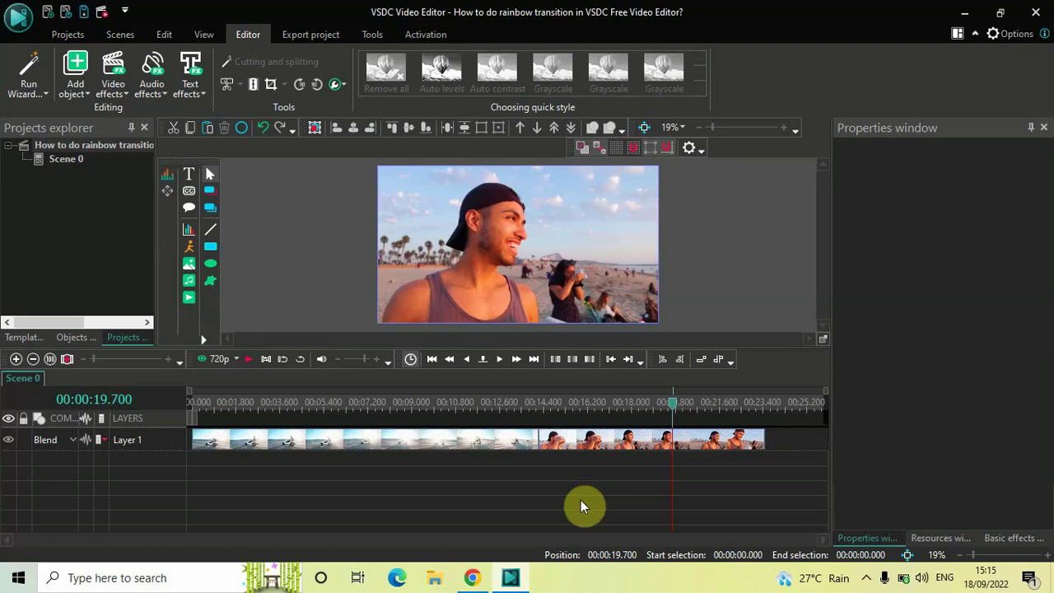
{"action": "left_click", "coordinate": [471, 579]}
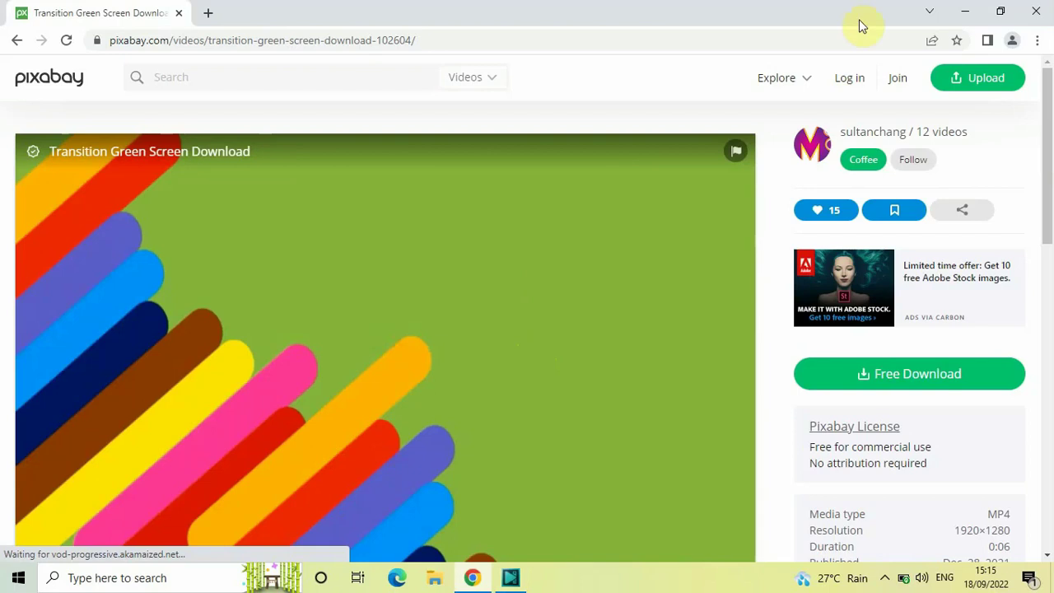
{"action": "left_click", "coordinate": [969, 9]}
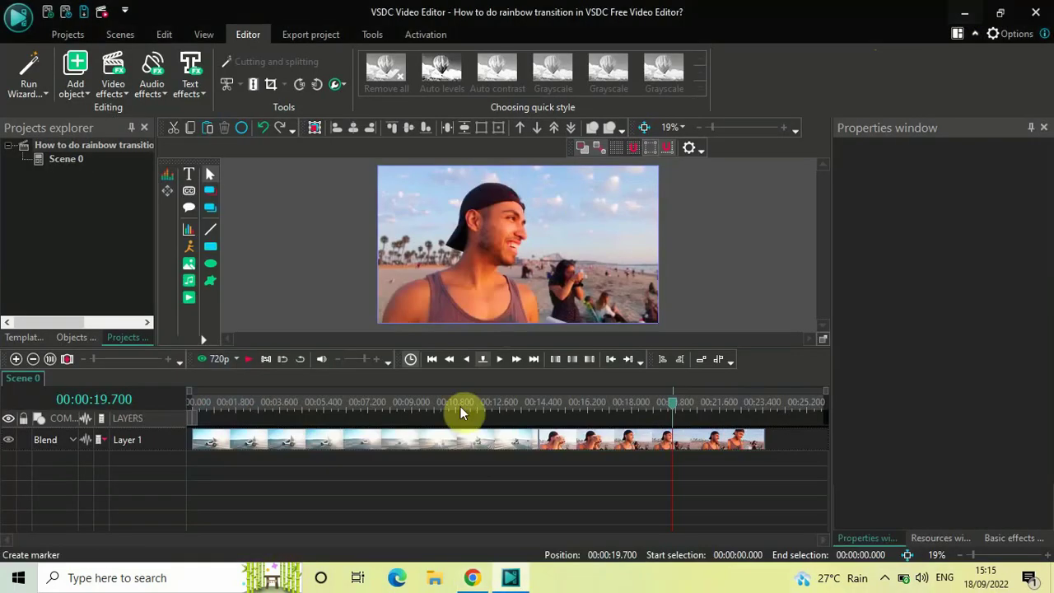
Inside the Car Demo clip, add the video "Transition Green Screen Download - 102604 (1)" from Downloads at 00:00:00.000 on a new layer.
{"action": "left_click", "coordinate": [188, 402]}
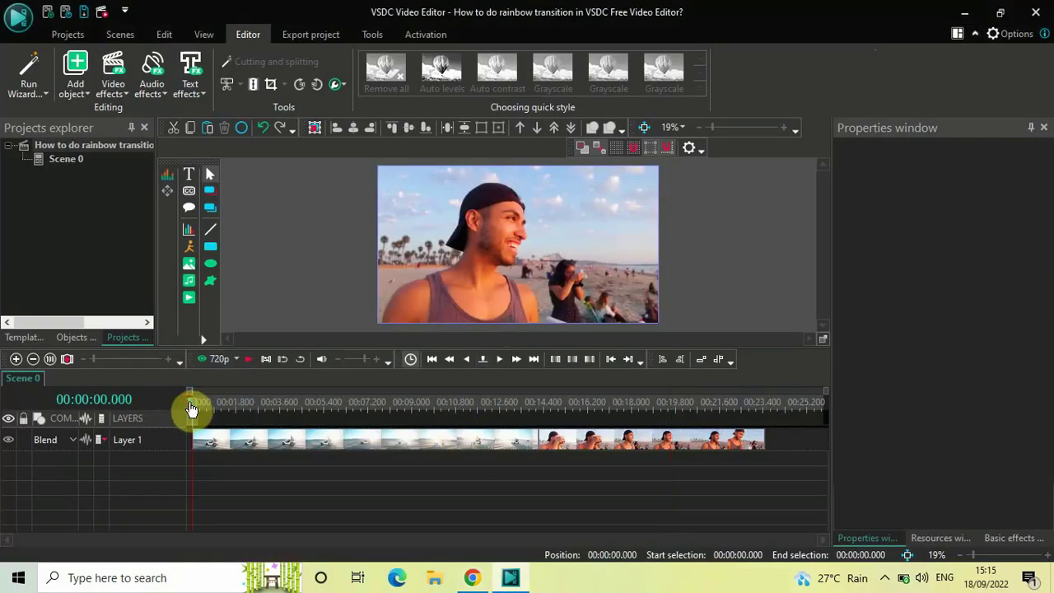
{"action": "double_click", "coordinate": [283, 443]}
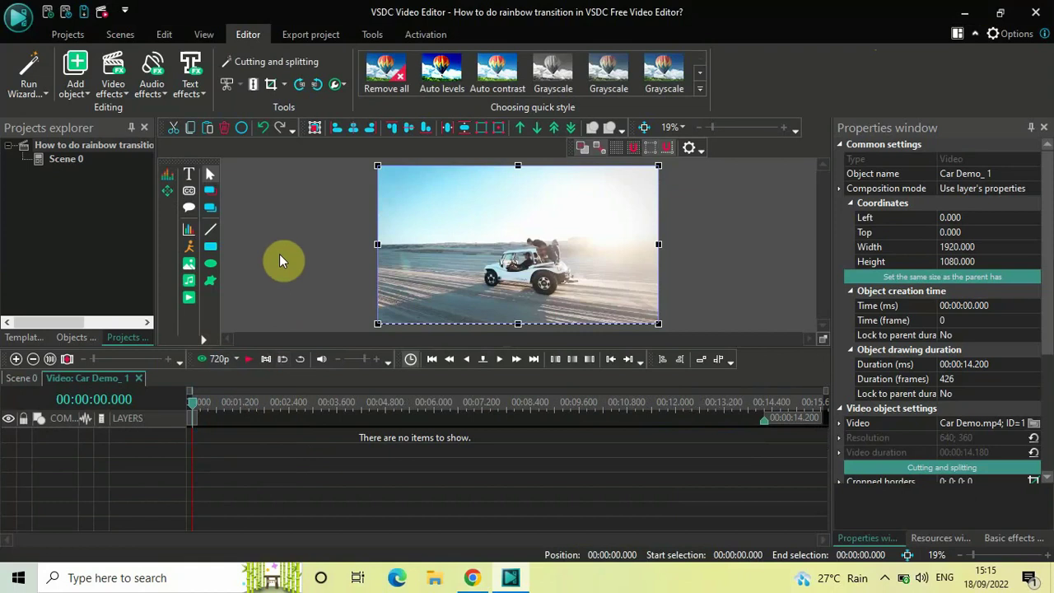
{"action": "left_click", "coordinate": [71, 85]}
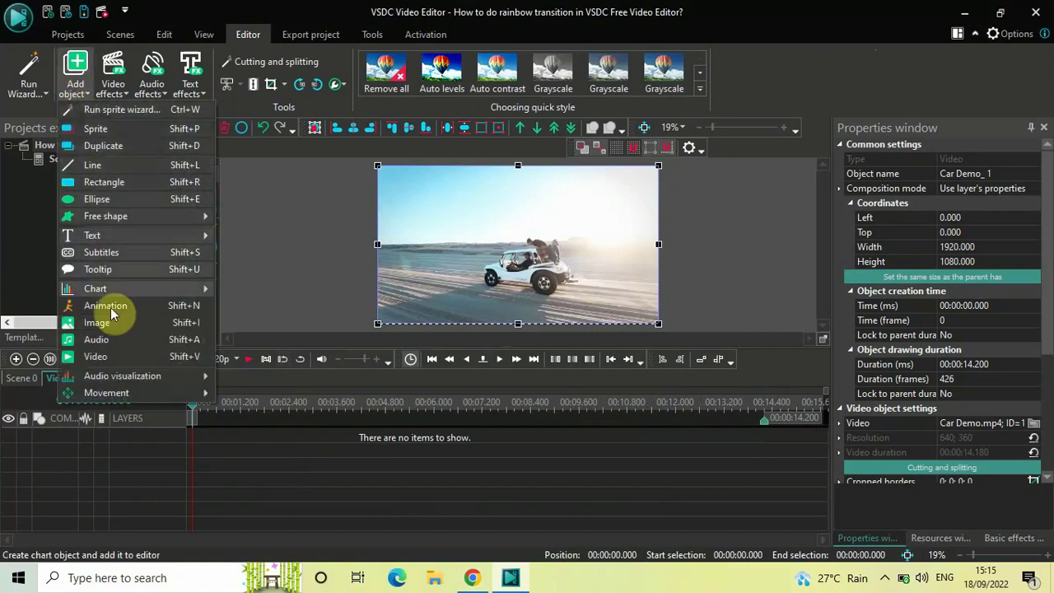
{"action": "left_click", "coordinate": [123, 356]}
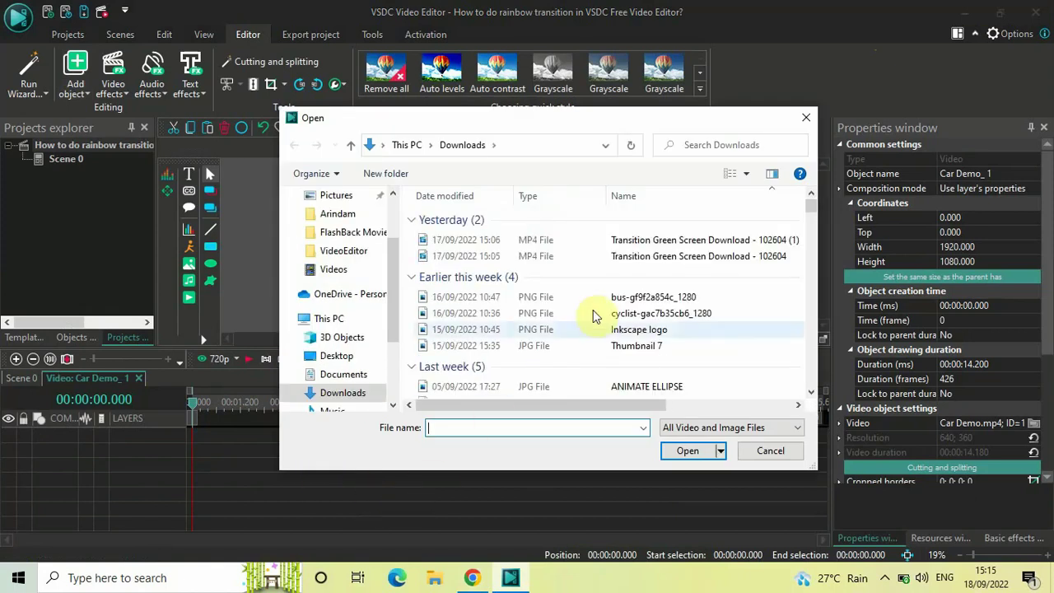
{"action": "left_click", "coordinate": [713, 241]}
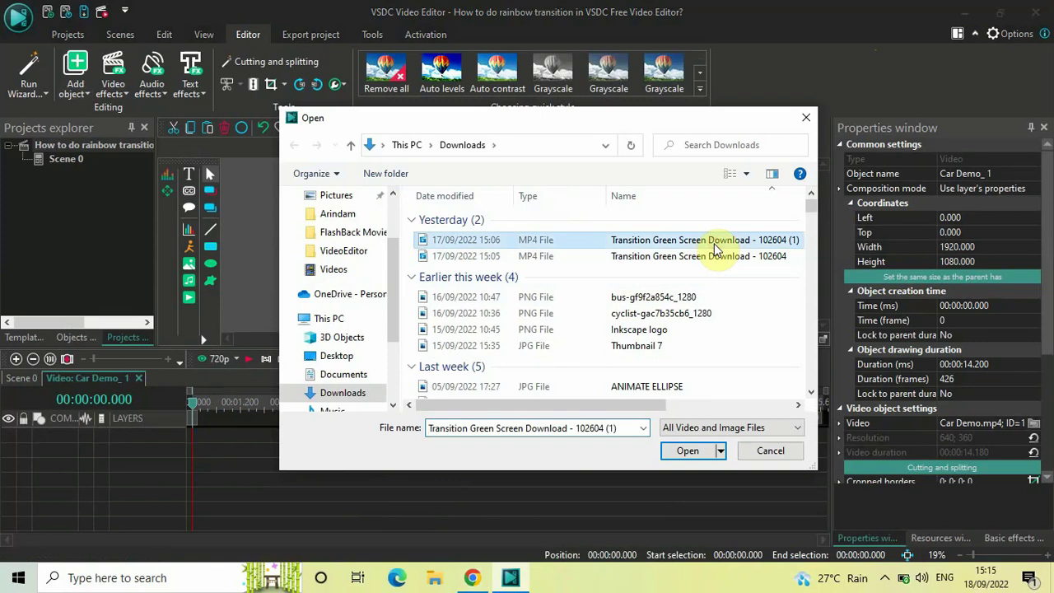
{"action": "left_click", "coordinate": [685, 451]}
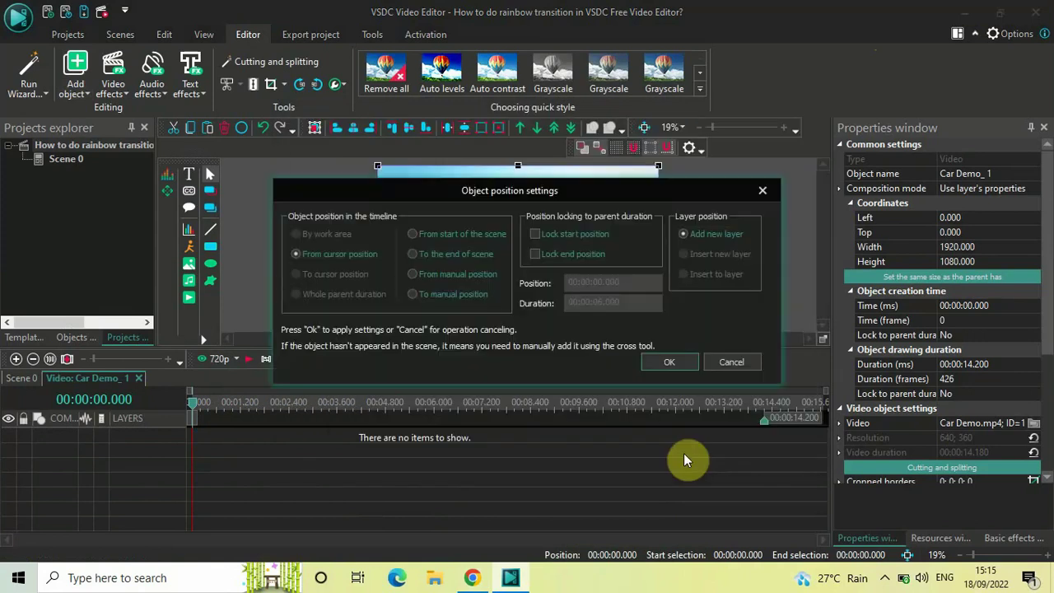
{"action": "left_click", "coordinate": [670, 361]}
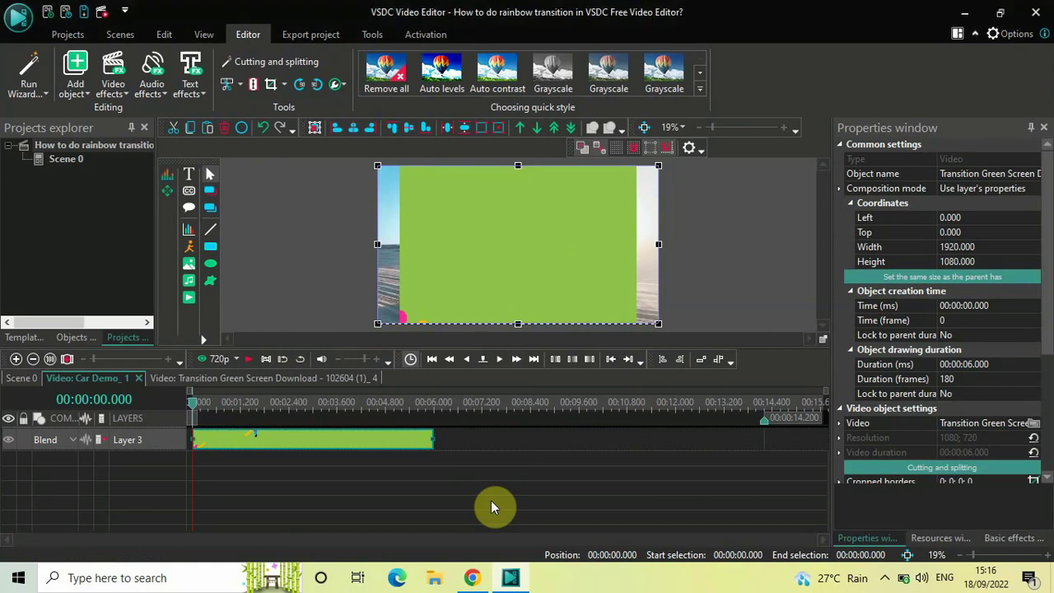
Play the green screen transition clip twice from its start to see how long the rainbow animation lasts.
{"action": "key", "text": "space"}
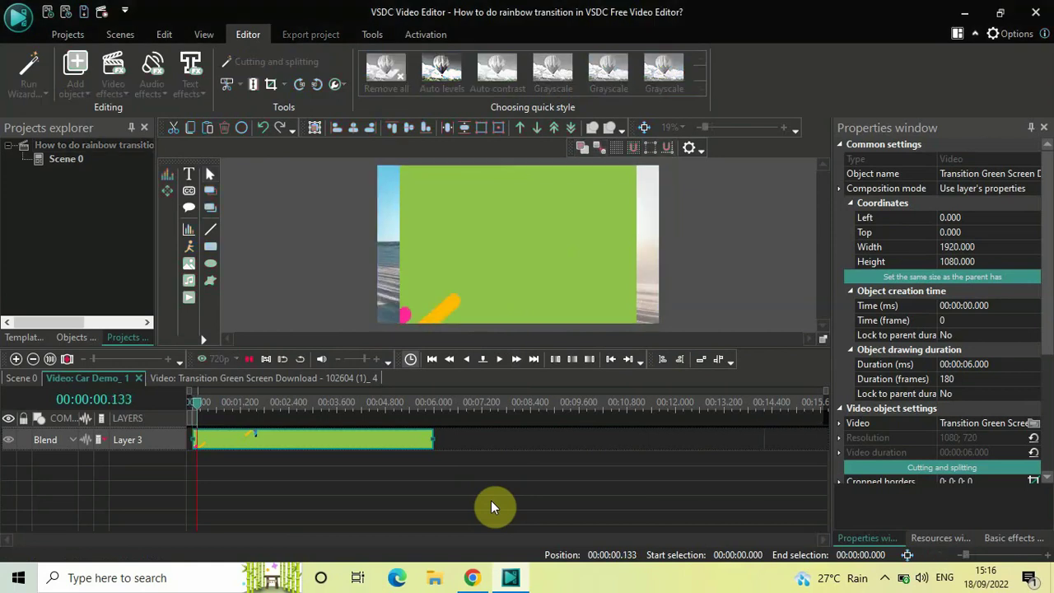
{"action": "key", "text": "space"}
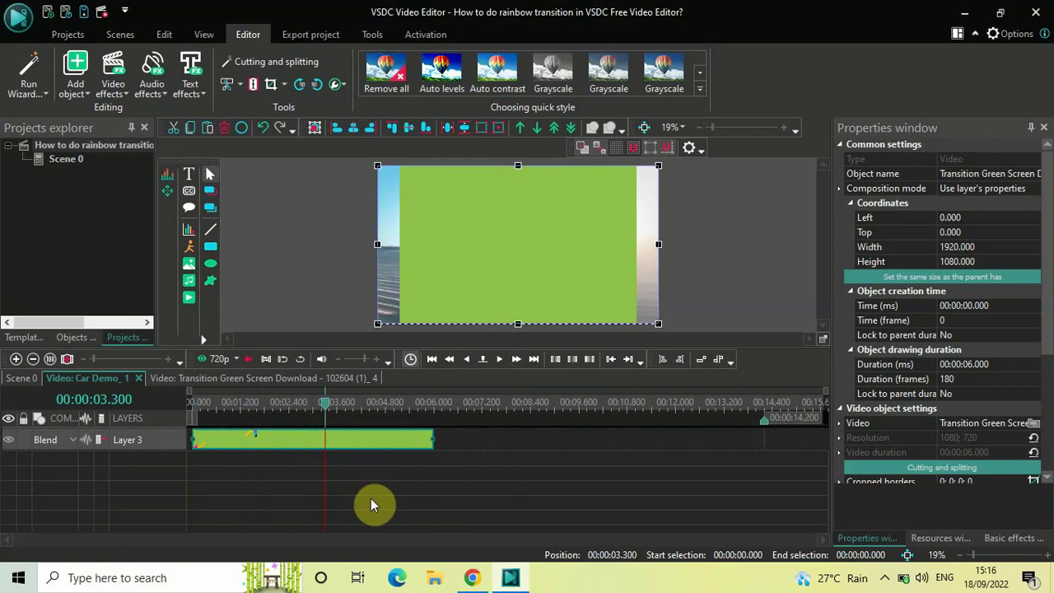
{"action": "mouse_move", "coordinate": [360, 440]}
{"action": "left_click", "coordinate": [191, 402]}
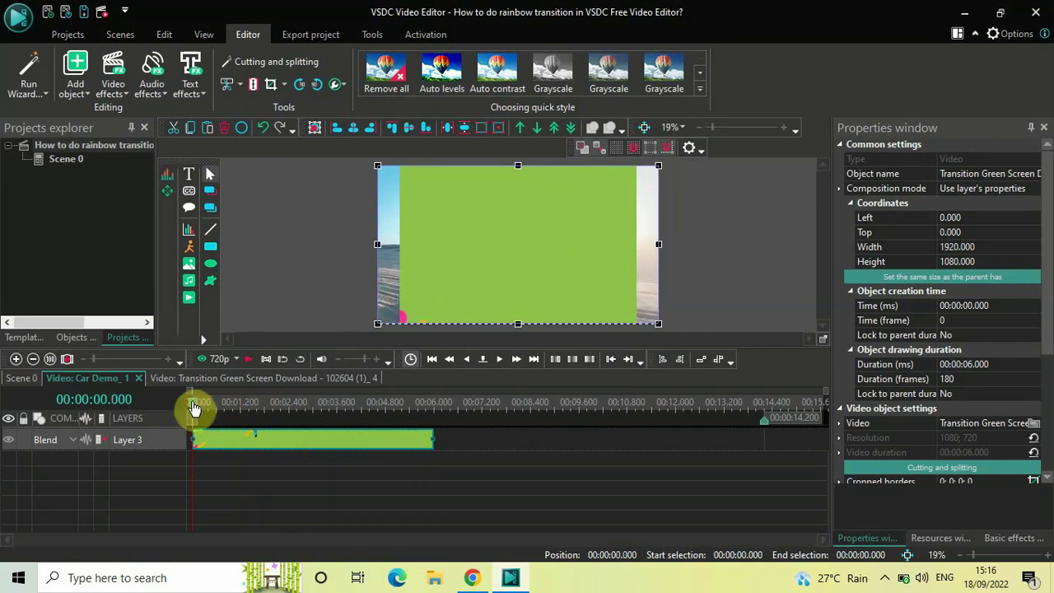
{"action": "key", "text": "space"}
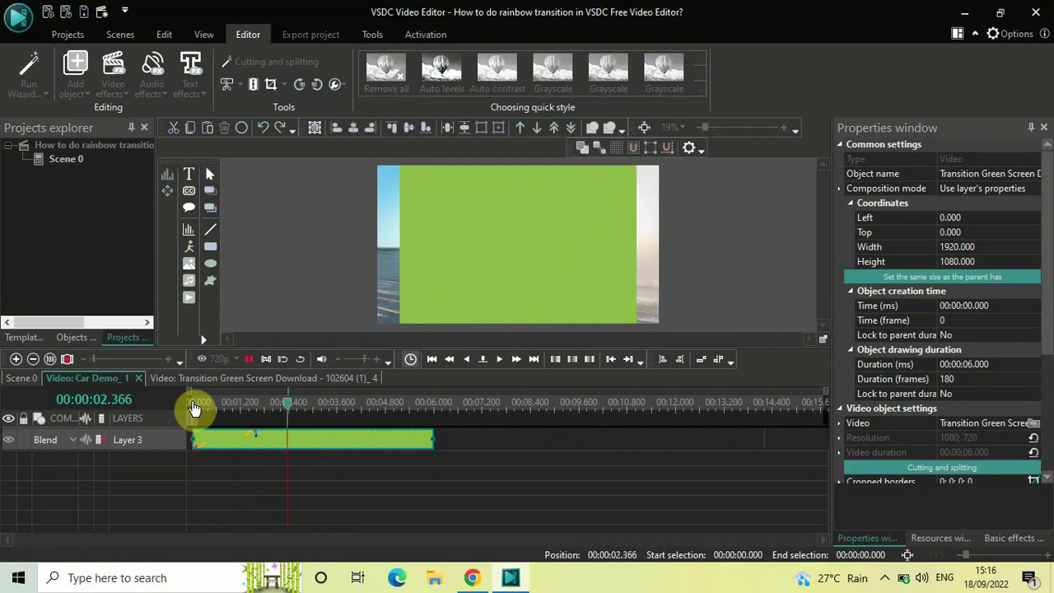
{"action": "key", "text": "space"}
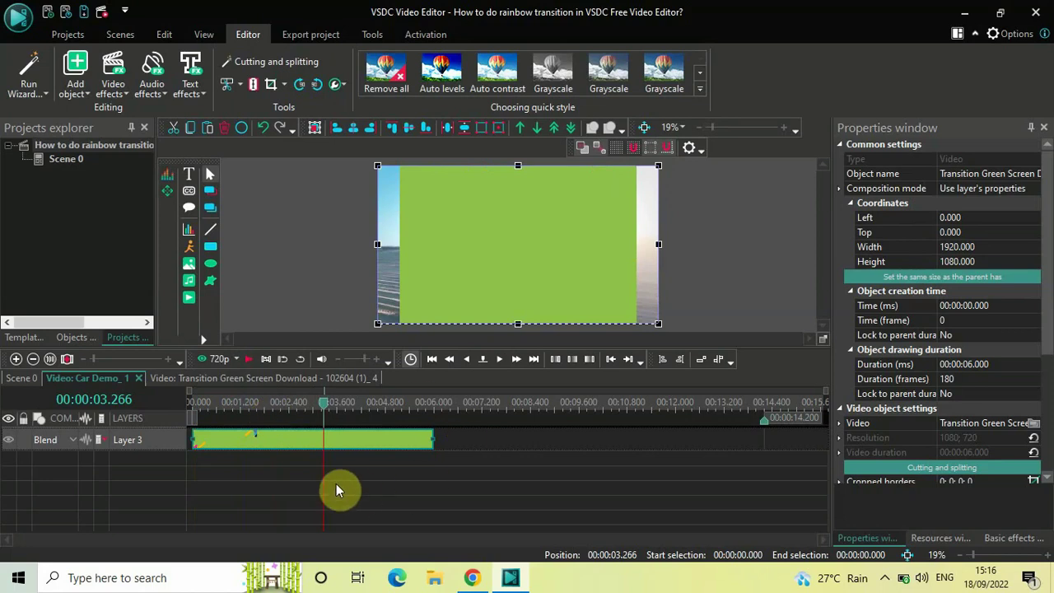
Cut the section from 00:00:01.700 to 00:00:06.300 out of the transition clip and move the remainder to start at 00:00:12.500.
{"action": "left_click_drag", "start_coordinate": [194, 414], "coordinate": [445, 412]}
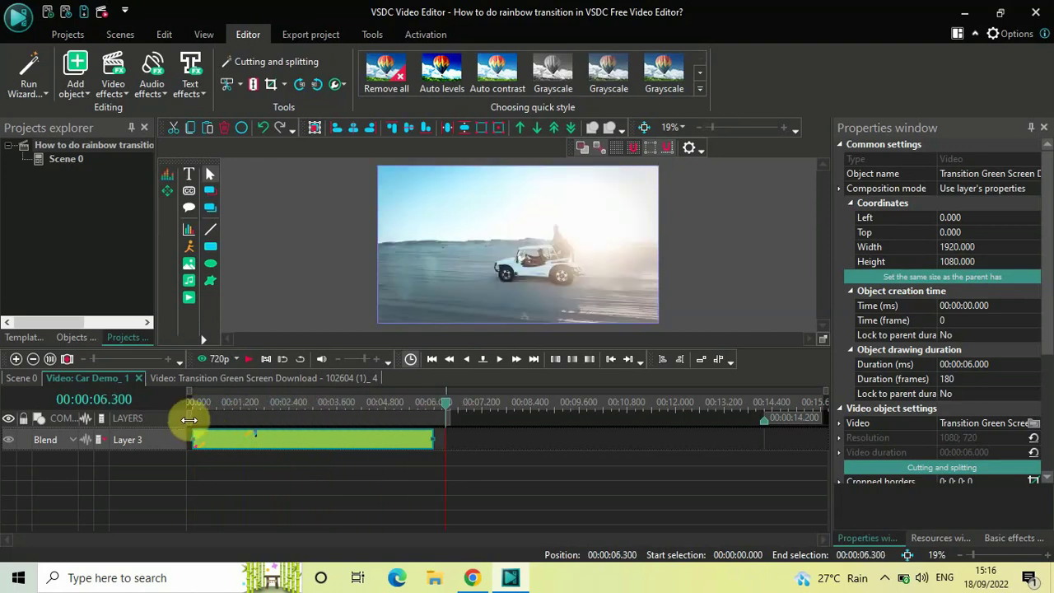
{"action": "left_click_drag", "start_coordinate": [193, 418], "coordinate": [260, 416]}
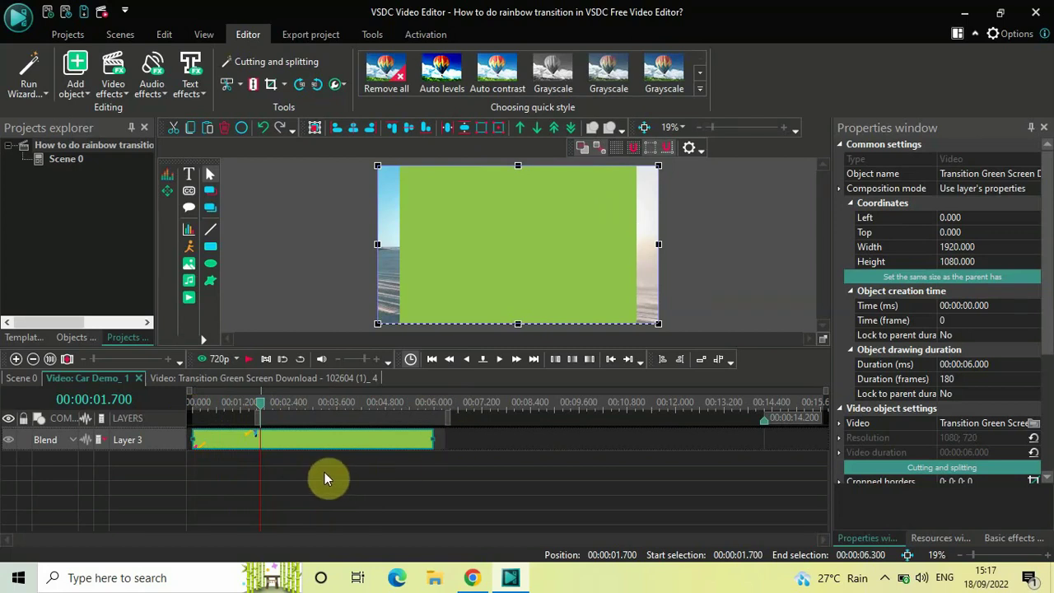
{"action": "left_click", "coordinate": [228, 86]}
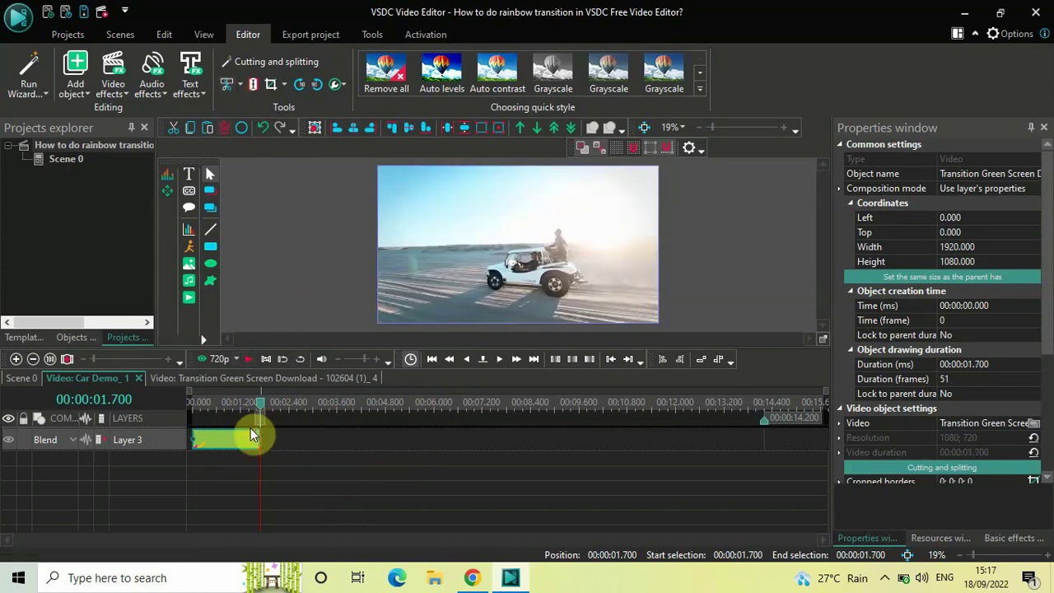
{"action": "left_click_drag", "start_coordinate": [212, 438], "coordinate": [718, 443]}
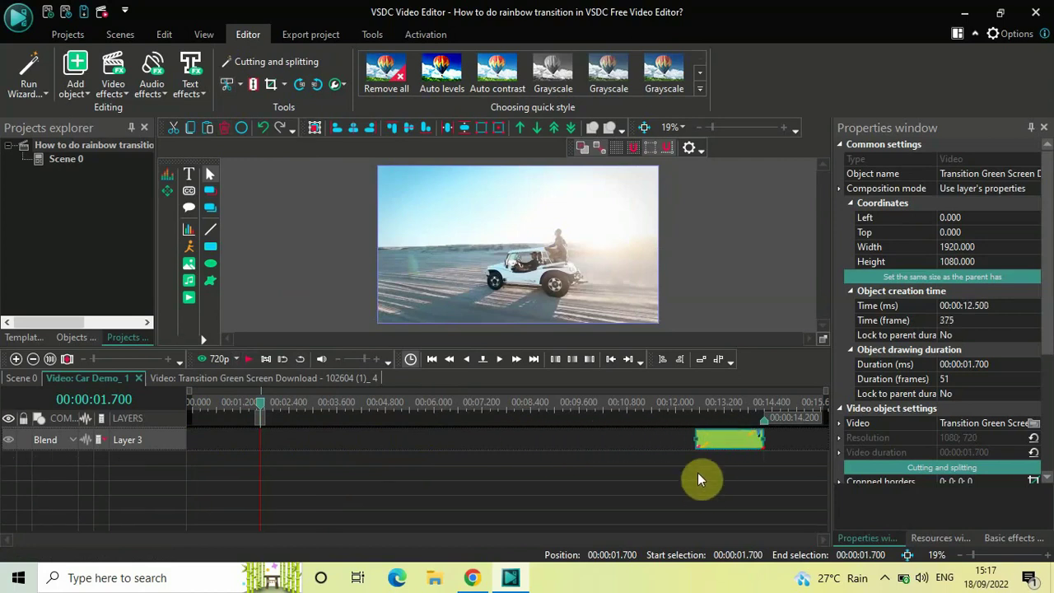
In Scene 0, move the second video clip to a new layer below the car clip, starting at 00:00:12.500.
{"action": "left_click", "coordinate": [697, 404]}
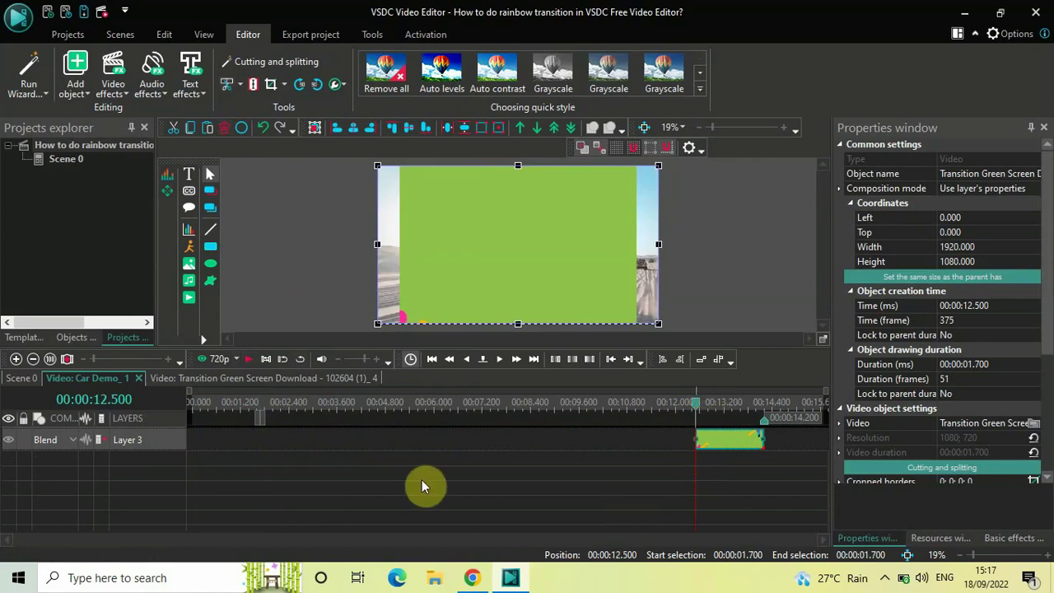
{"action": "left_click", "coordinate": [20, 378]}
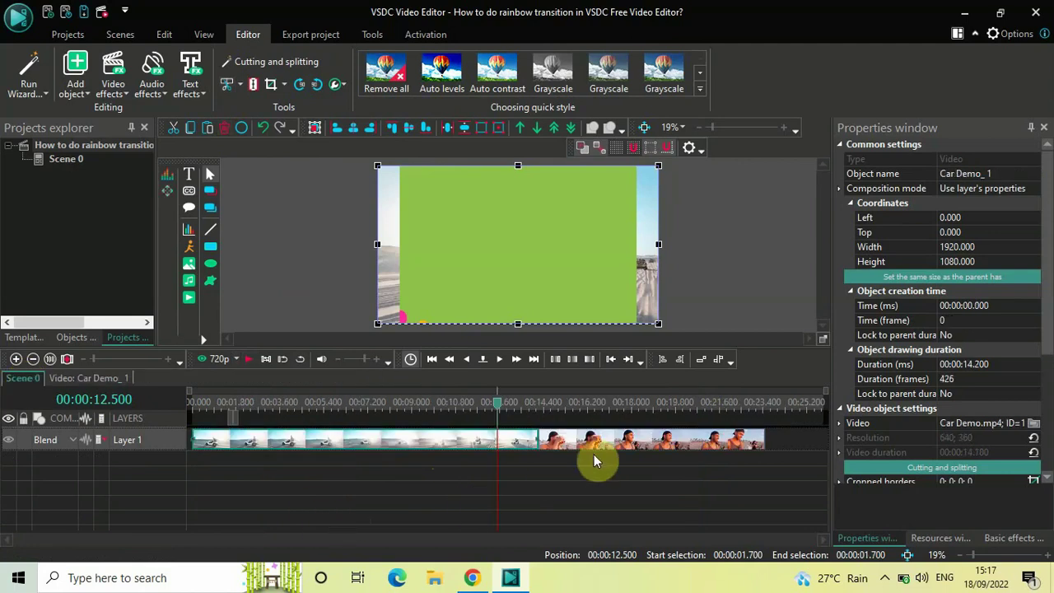
{"action": "left_click", "coordinate": [607, 494]}
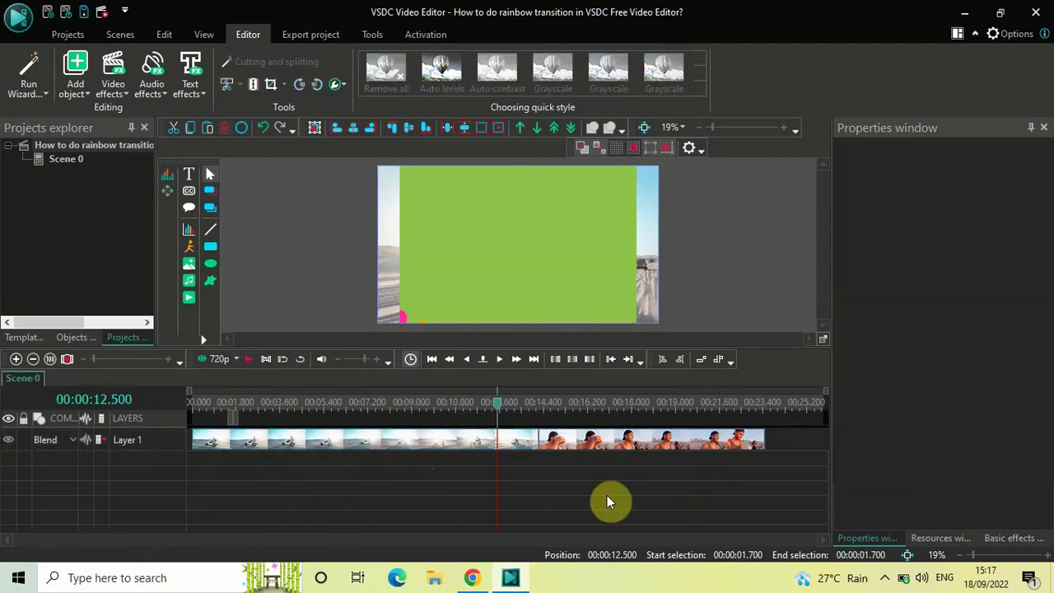
{"action": "left_click", "coordinate": [623, 447]}
{"action": "left_click_drag", "start_coordinate": [623, 447], "coordinate": [582, 466]}
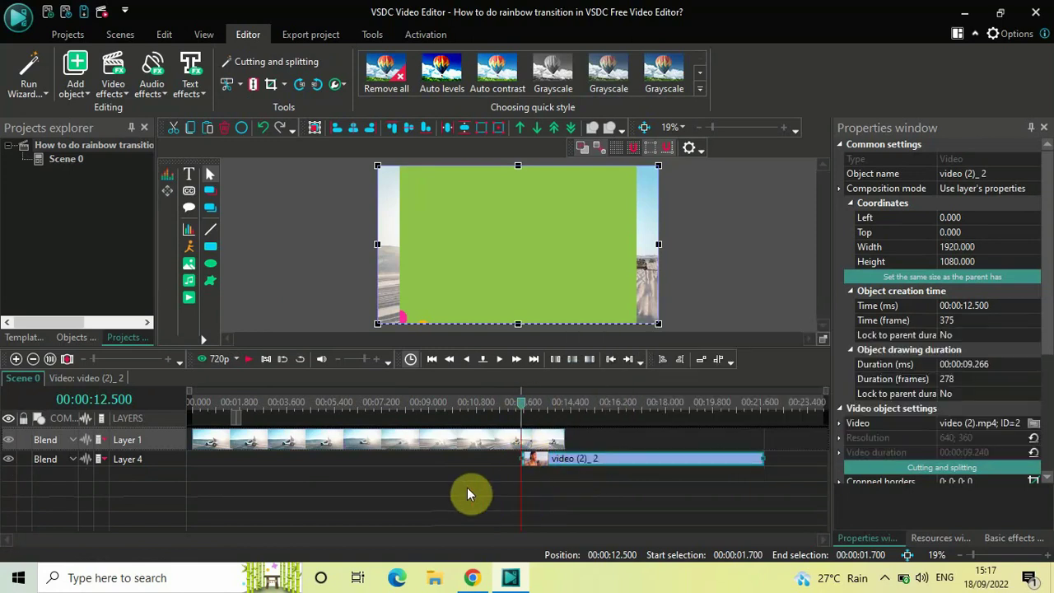
Inside the Car Demo clip, shift the transition video to Left -152 and enlarge it to about 2122 × 1360 to cover the frame.
{"action": "double_click", "coordinate": [434, 444]}
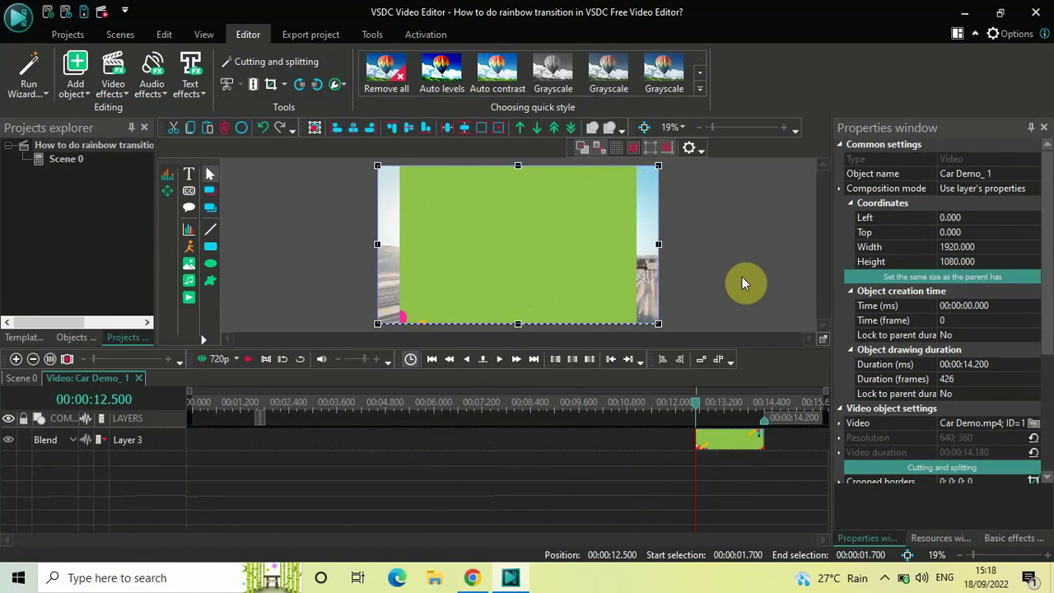
{"action": "left_click", "coordinate": [550, 247]}
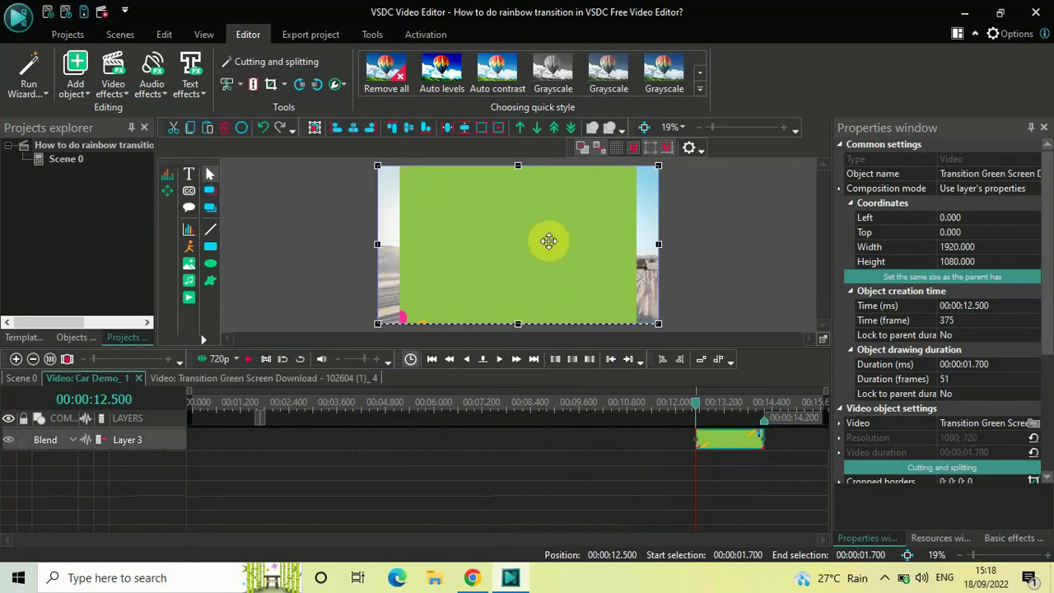
{"action": "left_click_drag", "start_coordinate": [550, 241], "coordinate": [528, 242]}
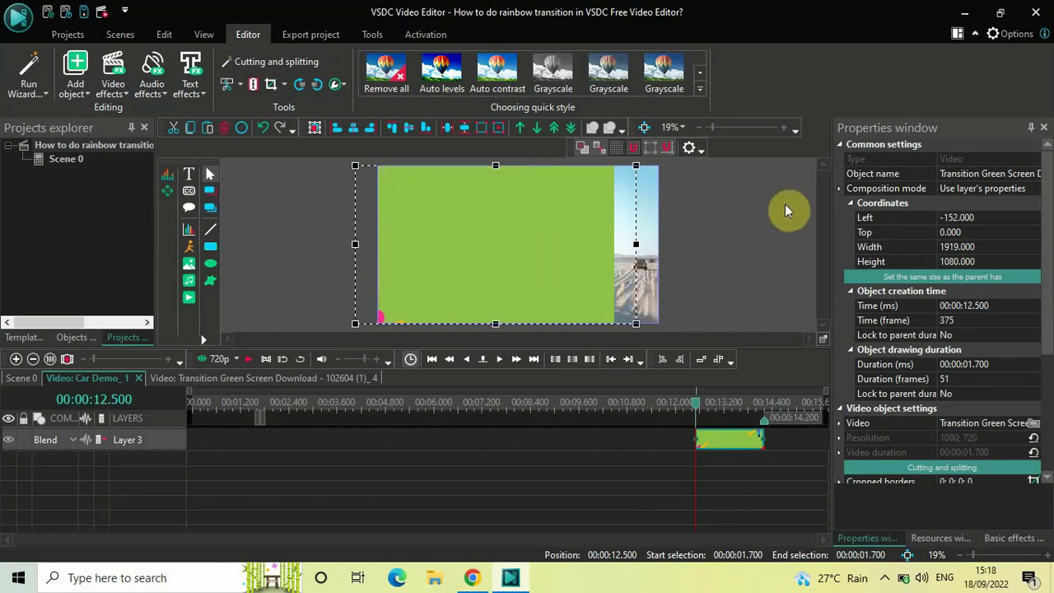
{"action": "left_click", "coordinate": [700, 128]}
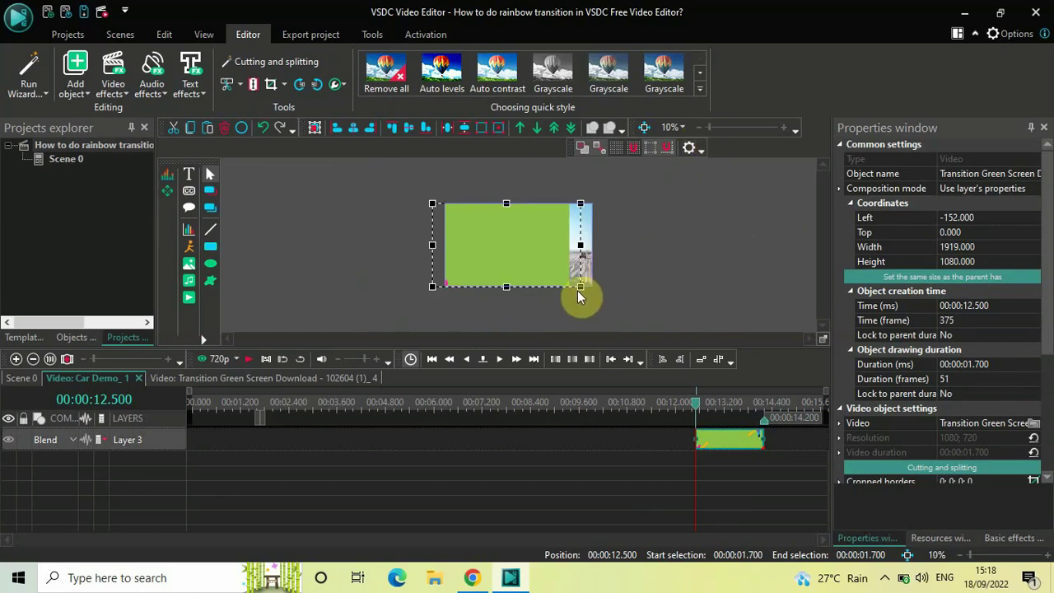
{"action": "left_click_drag", "start_coordinate": [579, 287], "coordinate": [597, 308]}
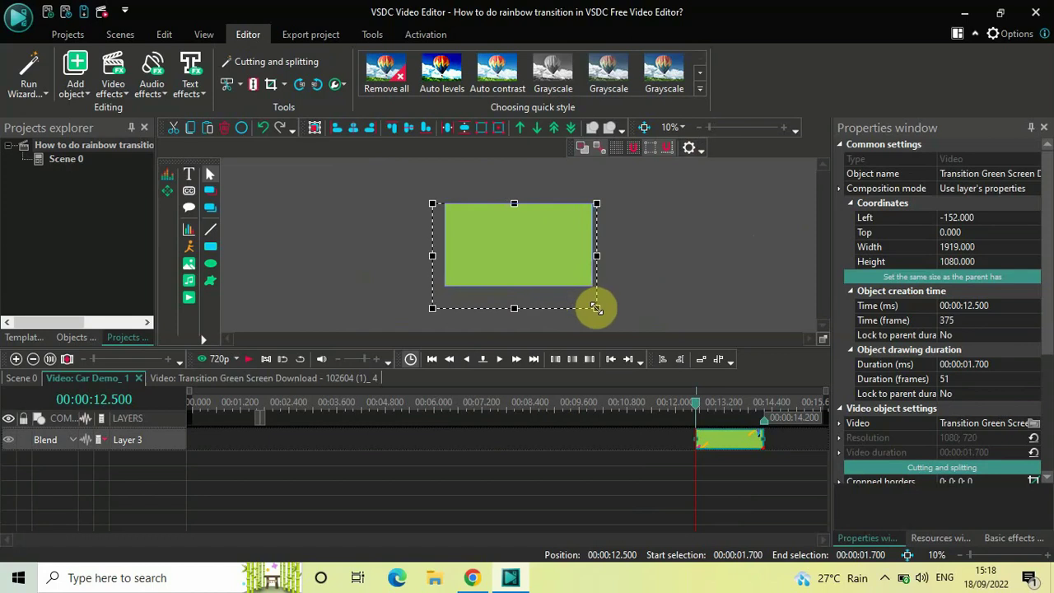
{"action": "left_click_drag", "start_coordinate": [596, 308], "coordinate": [596, 308]}
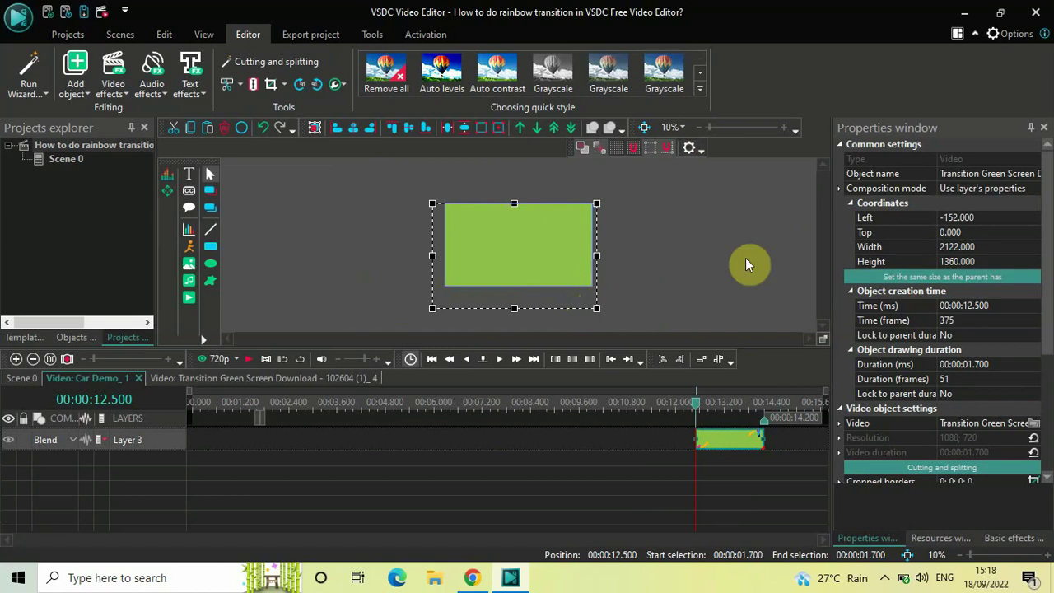
{"action": "left_click", "coordinate": [786, 130]}
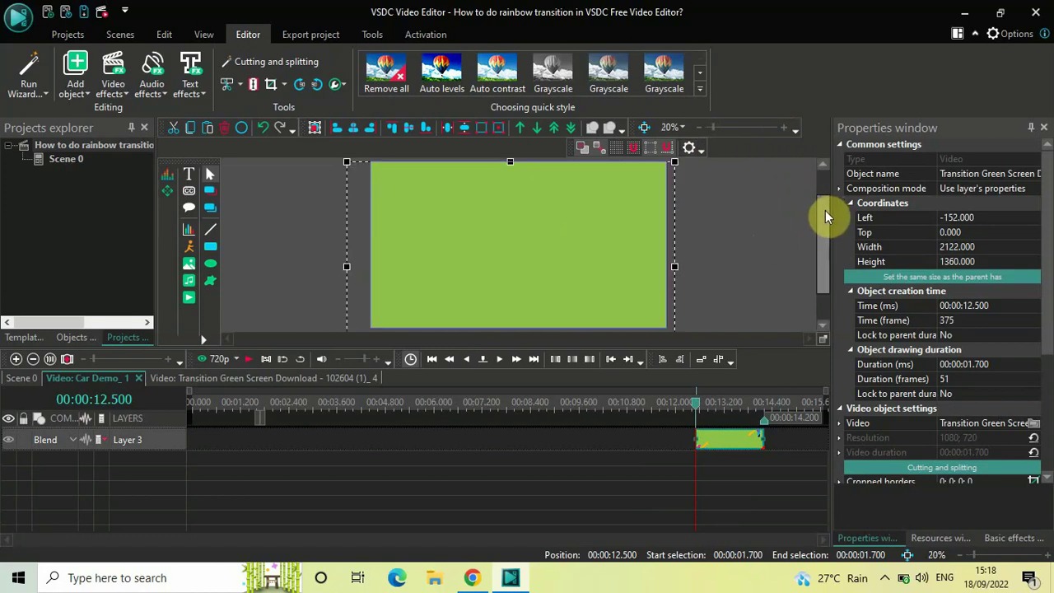
Apply a Background remover effect to the transition clip for the whole parent duration with the end position locked.
{"action": "double_click", "coordinate": [719, 451]}
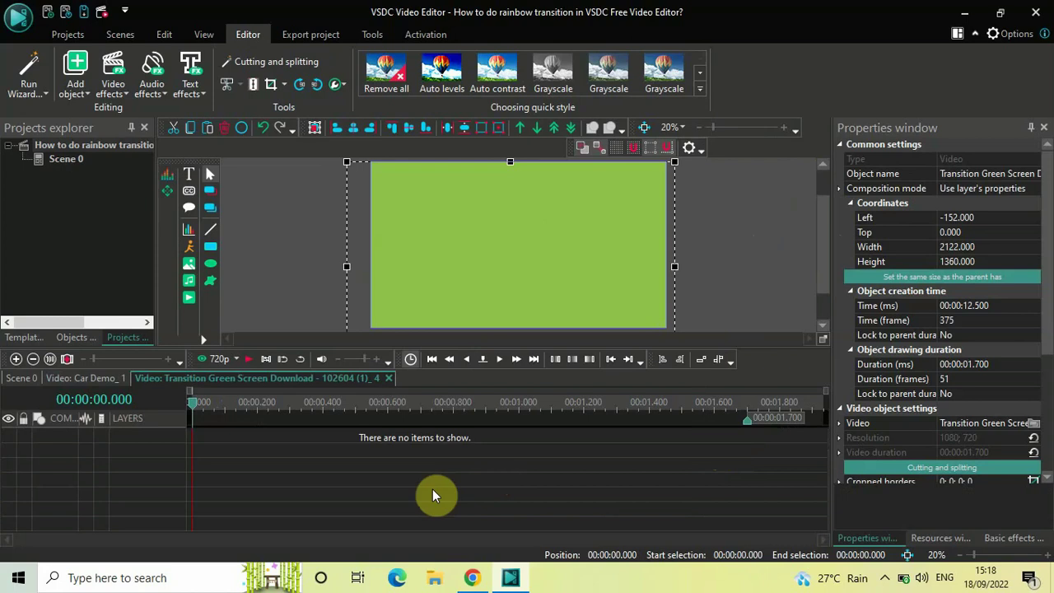
{"action": "left_click", "coordinate": [109, 85]}
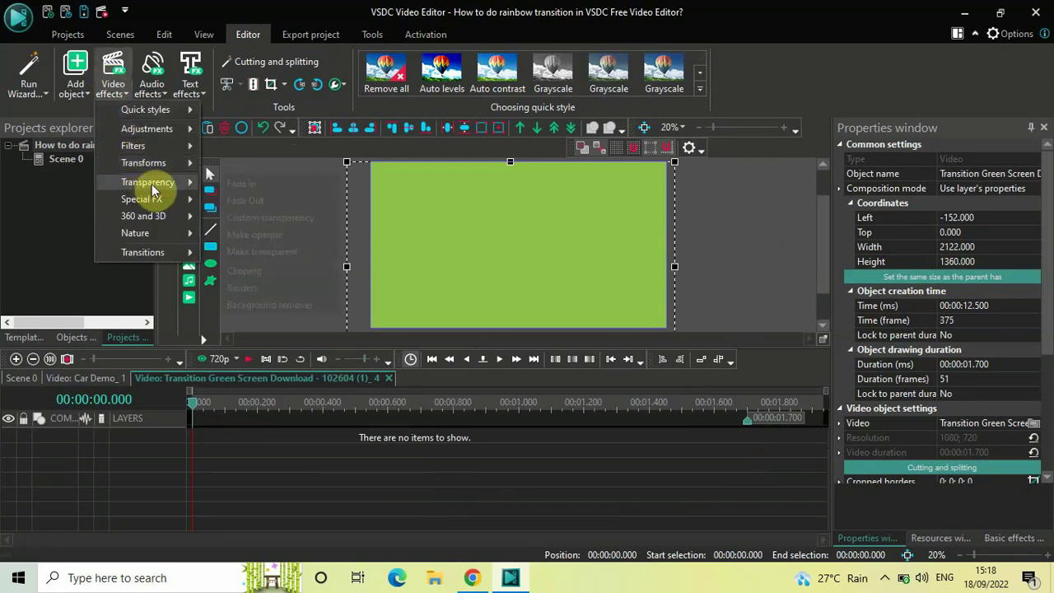
{"action": "mouse_move", "coordinate": [190, 183]}
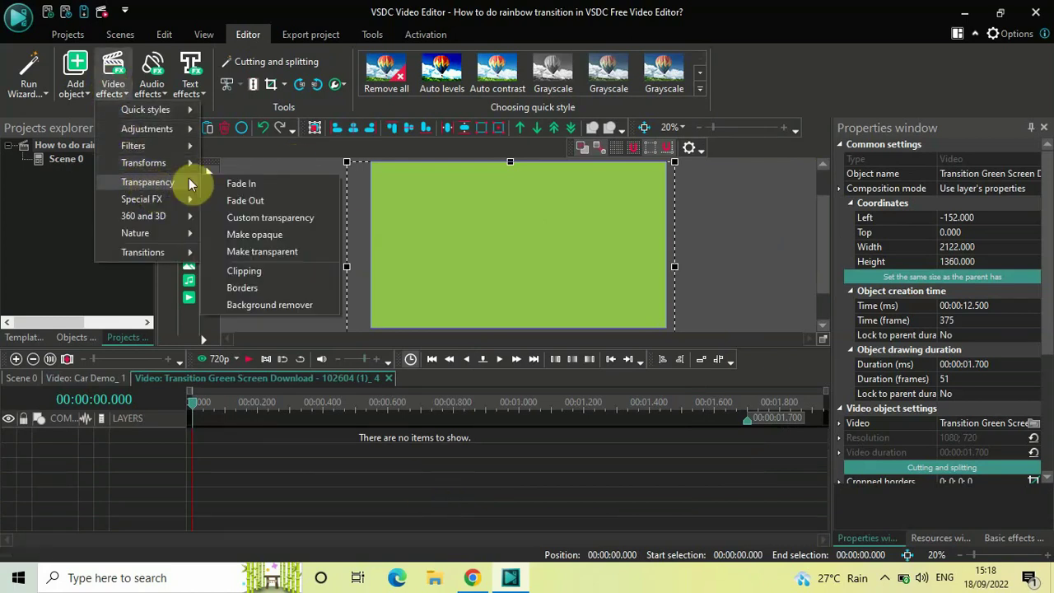
{"action": "left_click", "coordinate": [276, 306]}
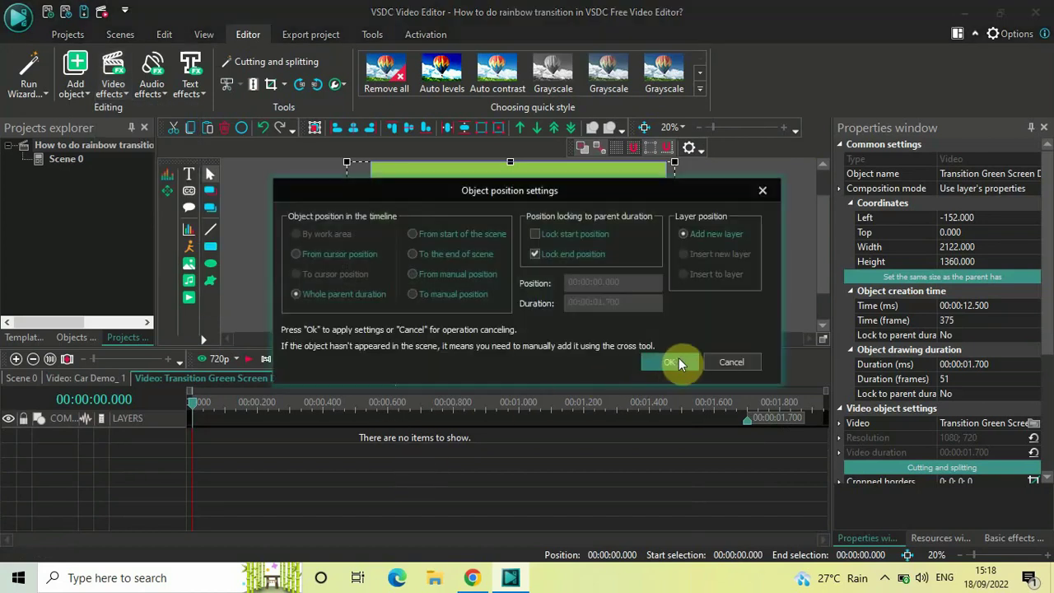
{"action": "left_click", "coordinate": [671, 362]}
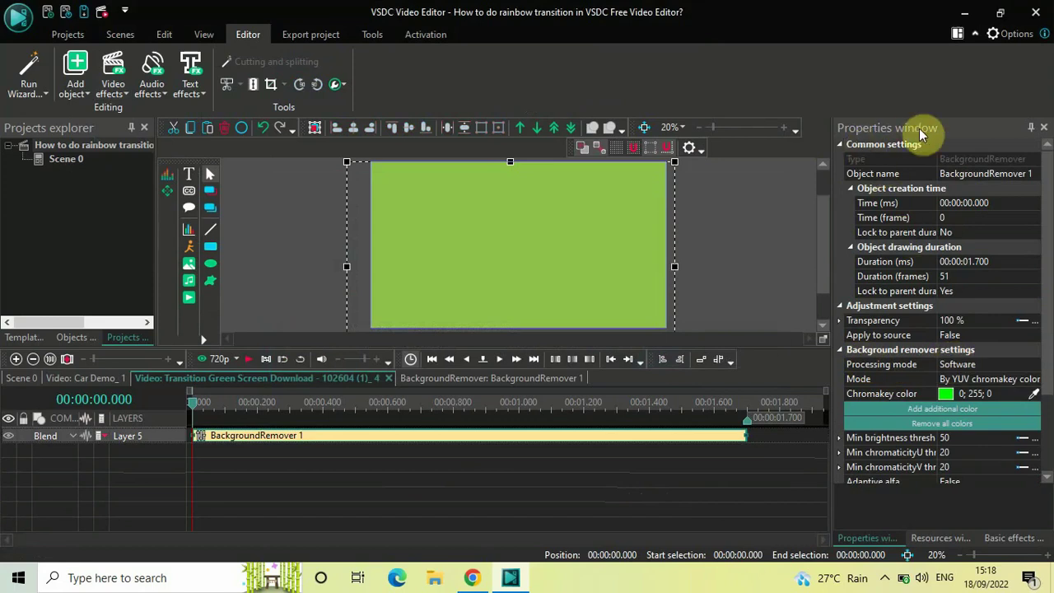
Set the Background remover's chromakey color by sampling the green from the scene, and return to the Car Demo clip at about 00:00:12.766.
{"action": "left_click", "coordinate": [861, 380]}
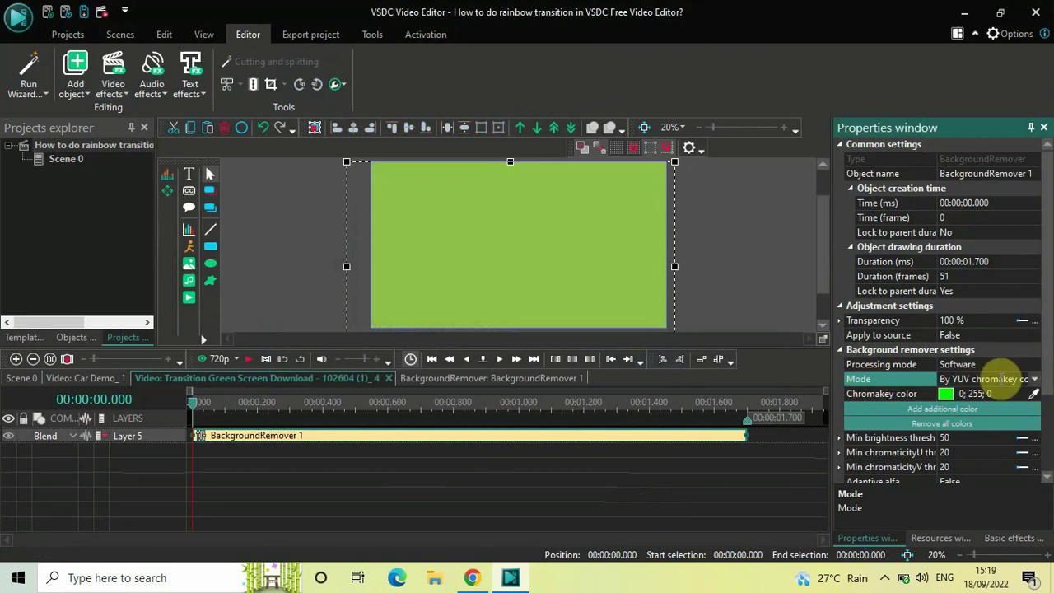
{"action": "left_click", "coordinate": [864, 394]}
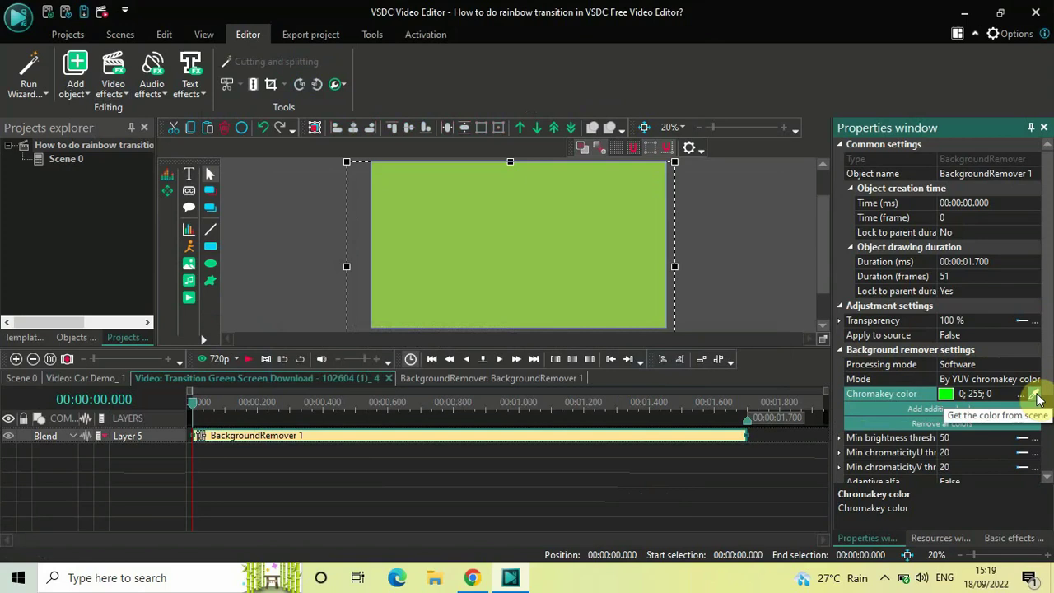
{"action": "left_click", "coordinate": [1034, 396]}
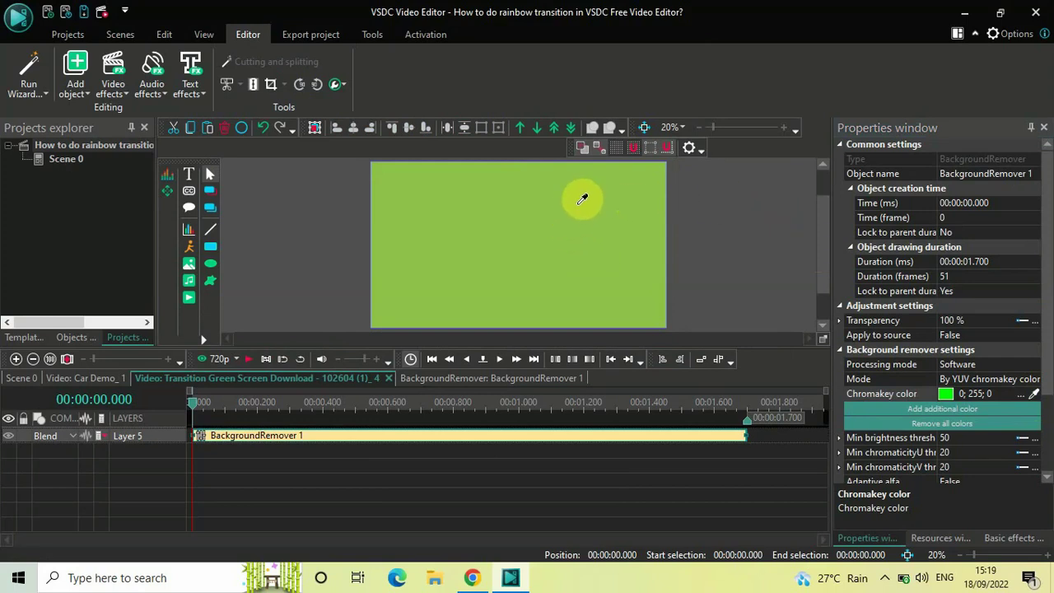
{"action": "left_click", "coordinate": [599, 221]}
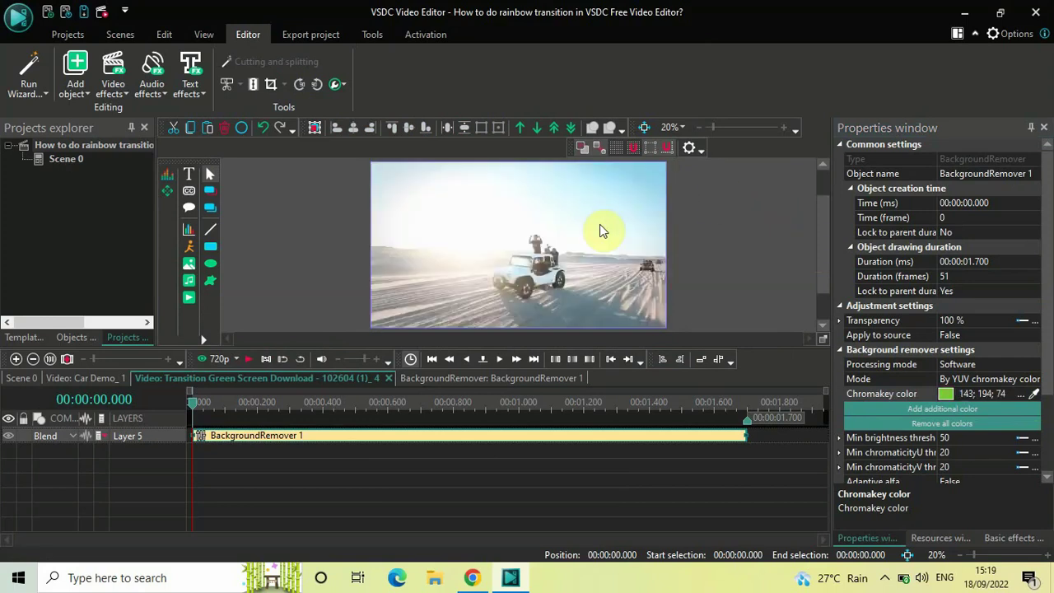
{"action": "left_click", "coordinate": [100, 381]}
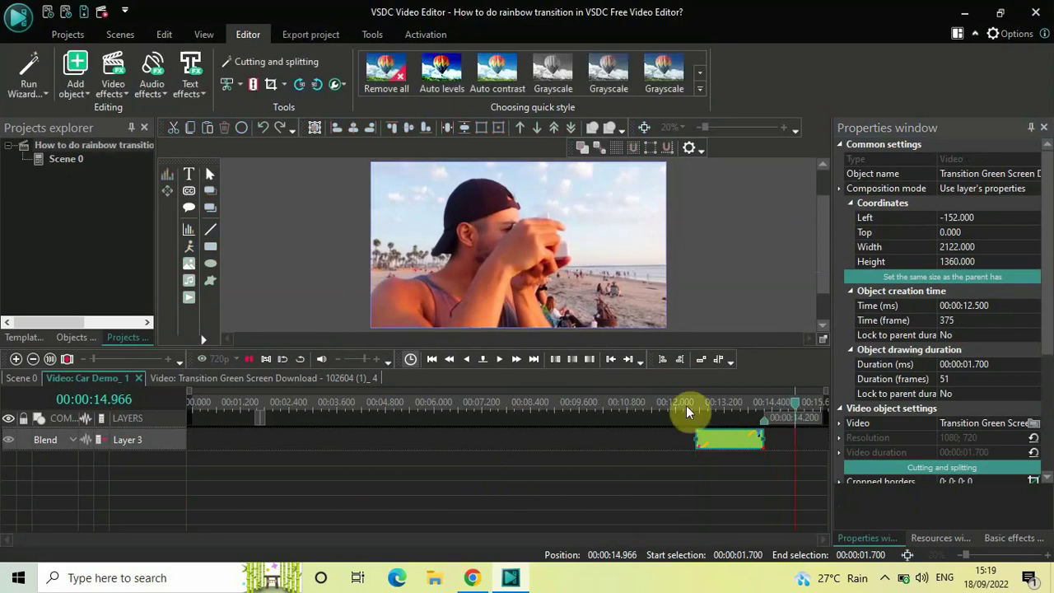
{"action": "left_click", "coordinate": [706, 403]}
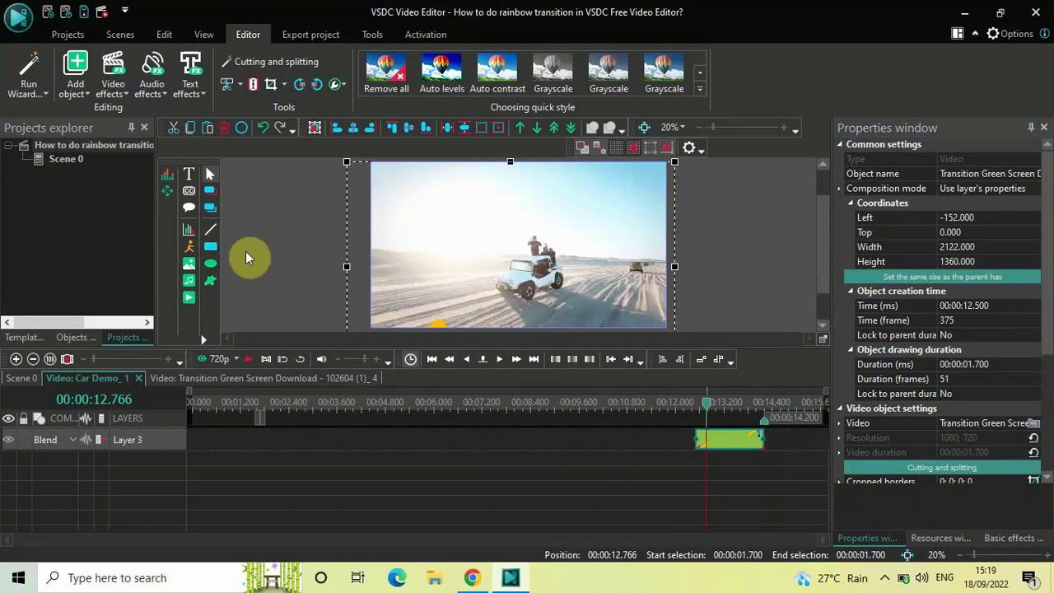
{"action": "left_click", "coordinate": [122, 87]}
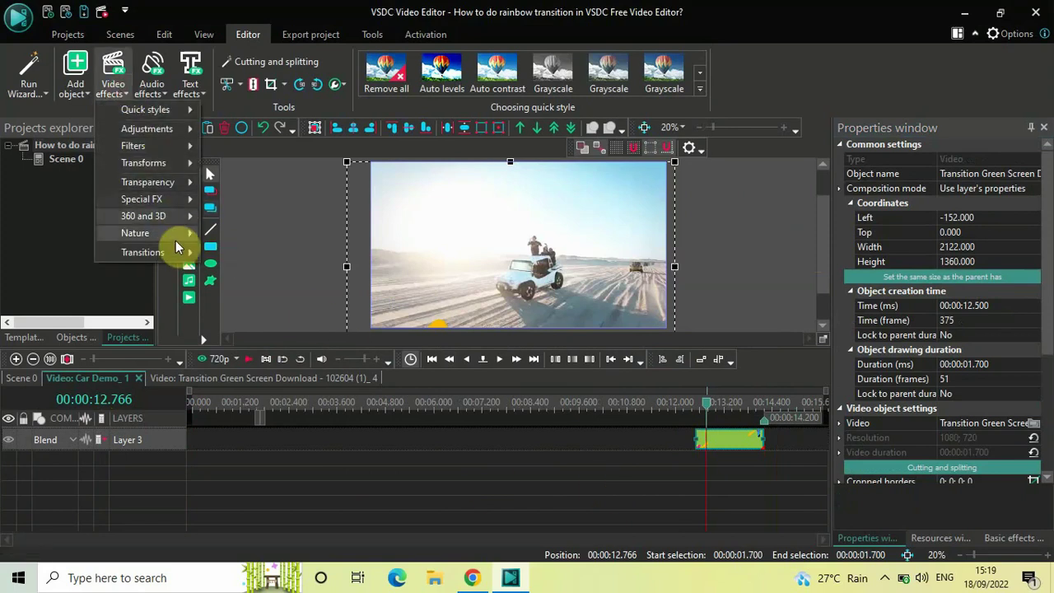
{"action": "mouse_move", "coordinate": [202, 247]}
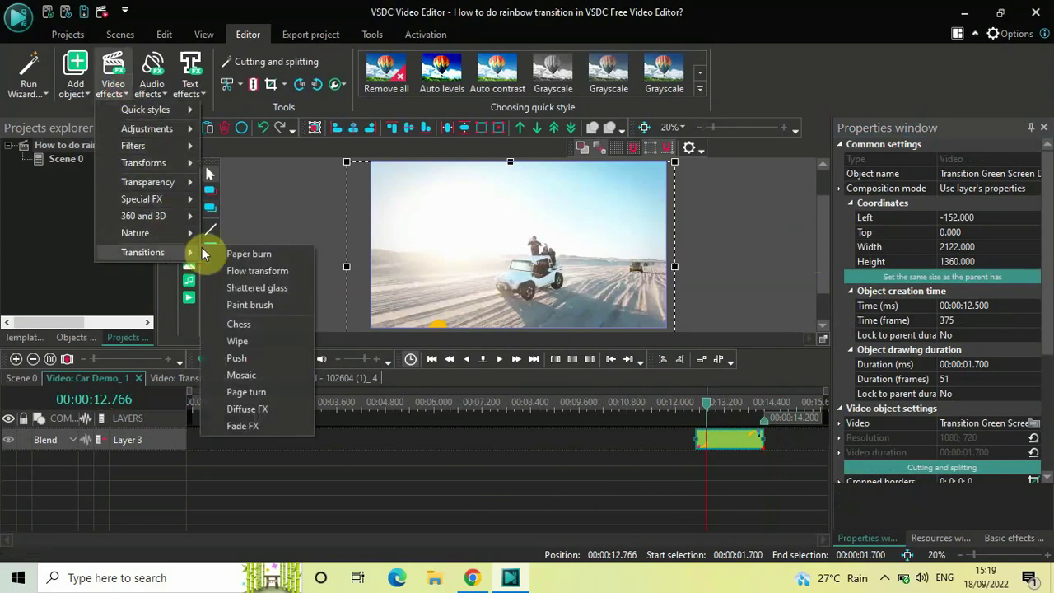
{"action": "left_click", "coordinate": [276, 305]}
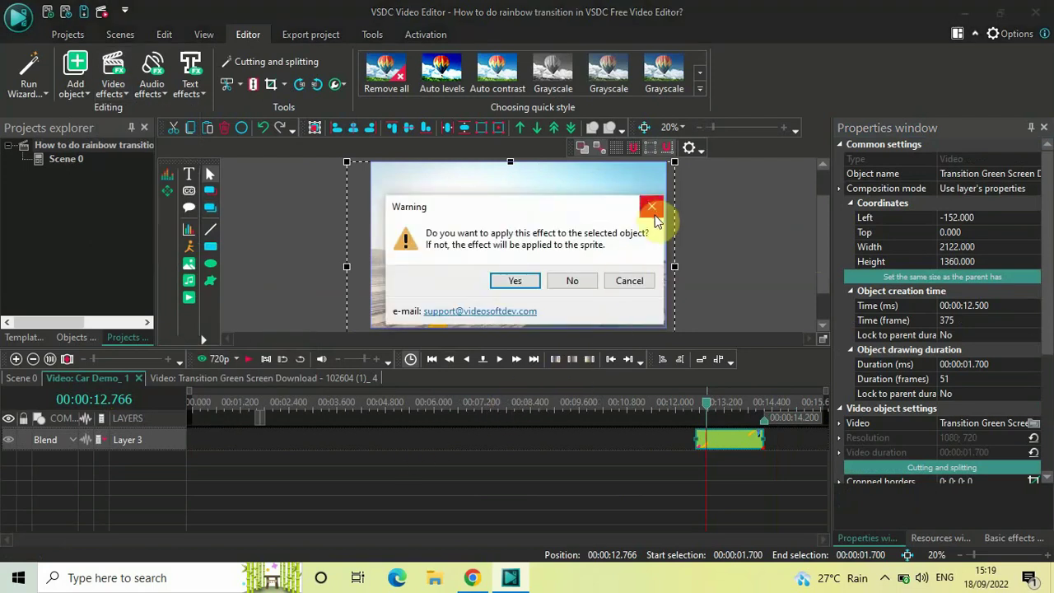
{"action": "left_click", "coordinate": [631, 280]}
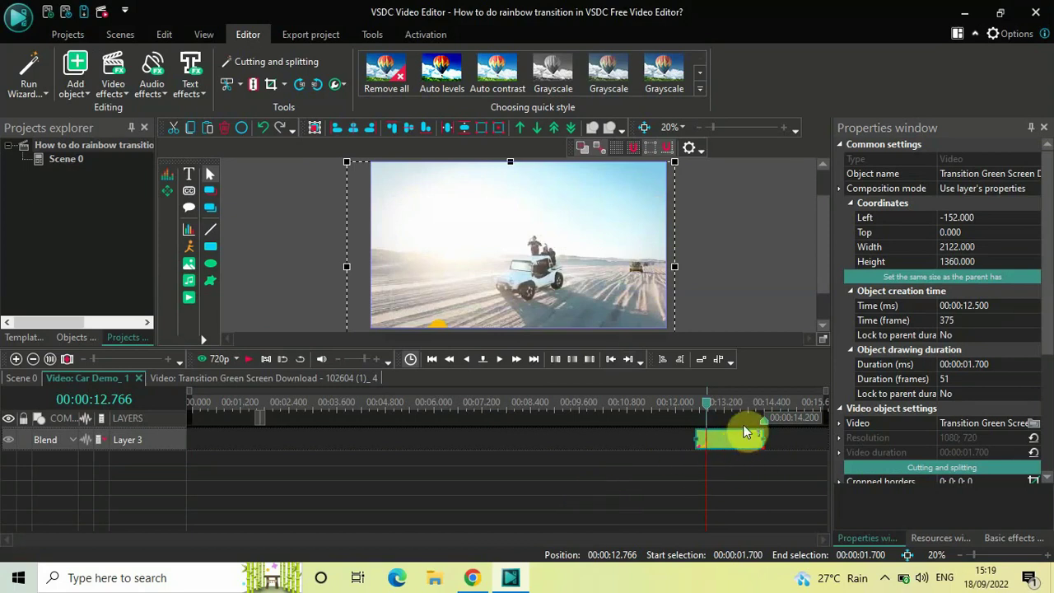
Add a Paint brush transition to the Car Demo clip itself, placed to the end of scene with start and end positions locked.
{"action": "left_click", "coordinate": [582, 466]}
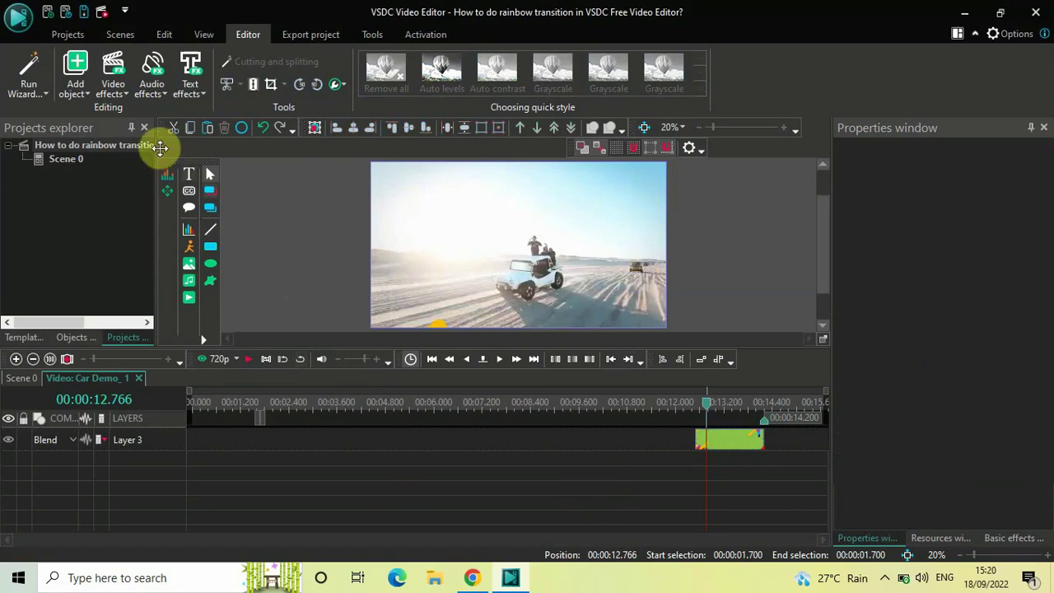
{"action": "left_click", "coordinate": [112, 76]}
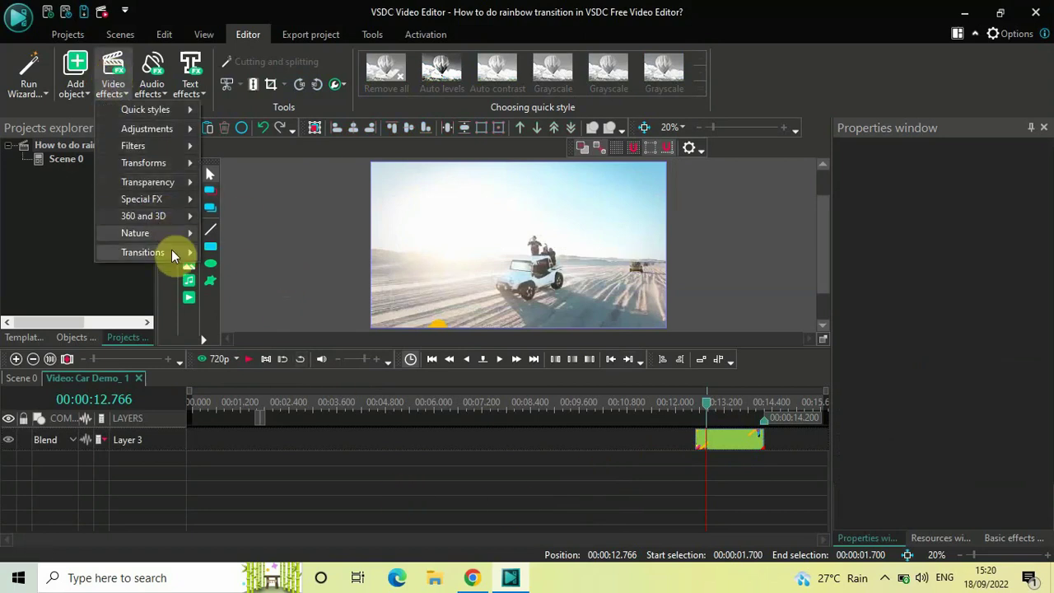
{"action": "mouse_move", "coordinate": [171, 250]}
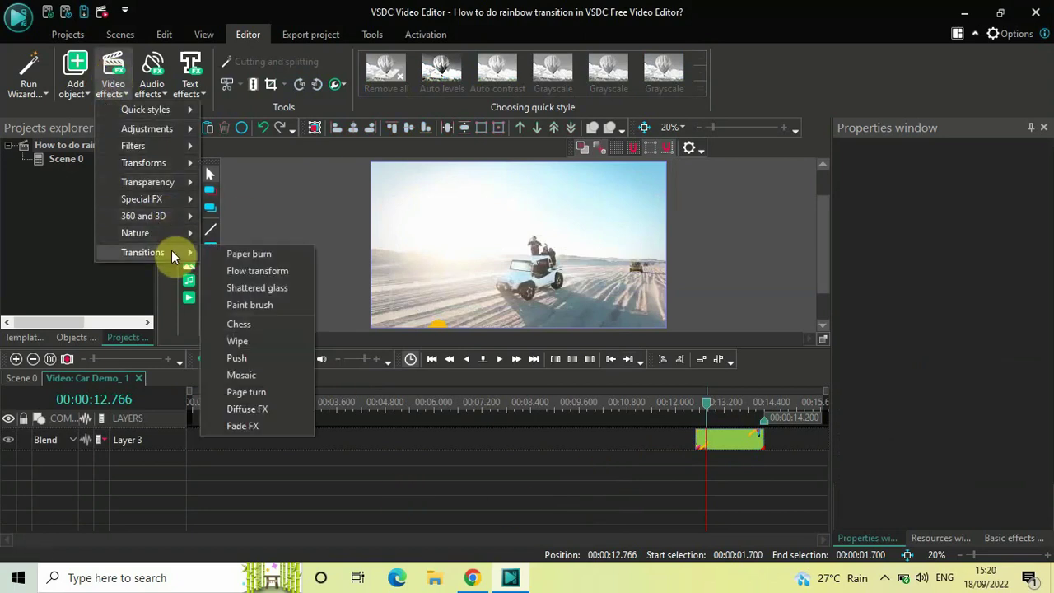
{"action": "left_click", "coordinate": [280, 304]}
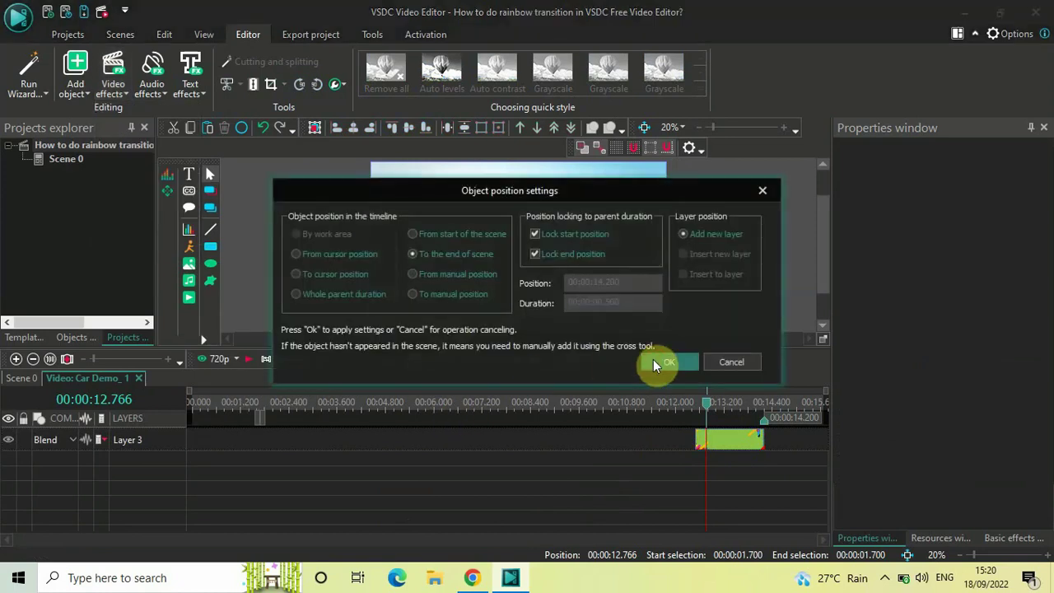
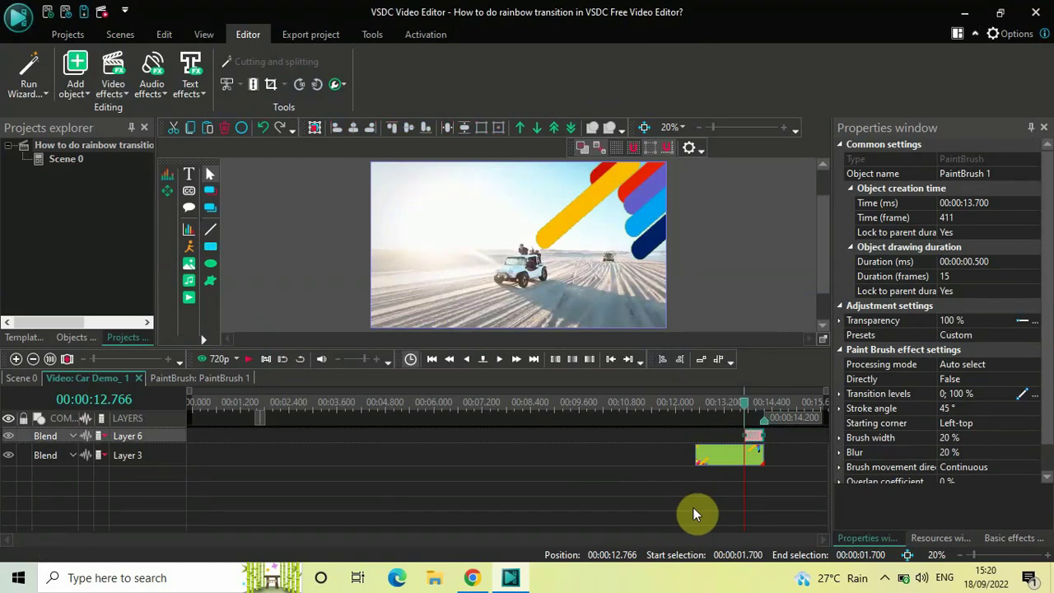
Step through the rainbow overlay frame by frame from 00:00:12.500 and place the playhead at 00:00:13.166, just before the strokes leave the frame's lower-left corner.
{"action": "left_click", "coordinate": [697, 405]}
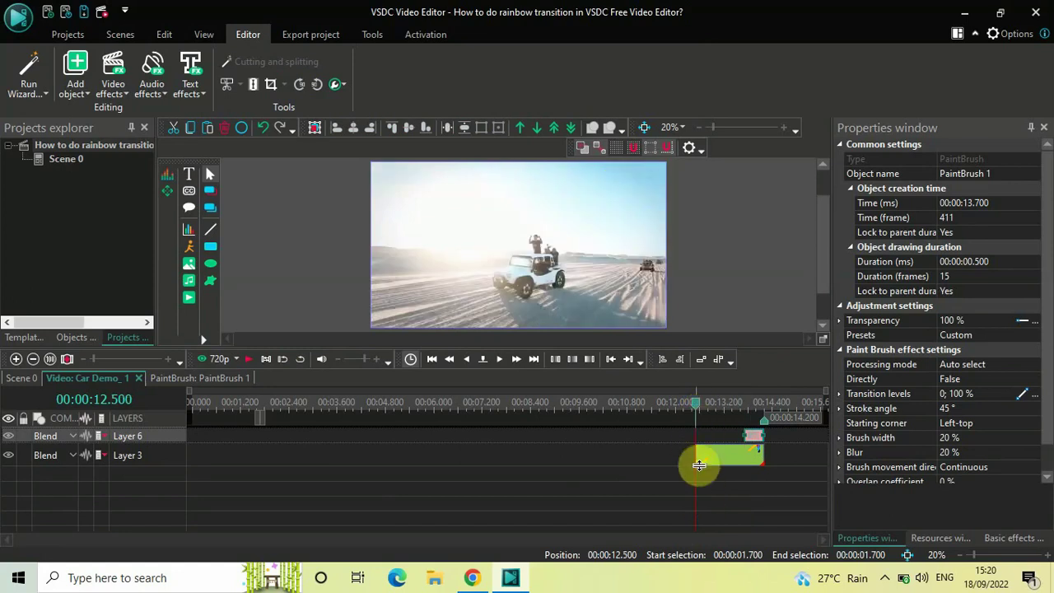
{"action": "left_click", "coordinate": [642, 497]}
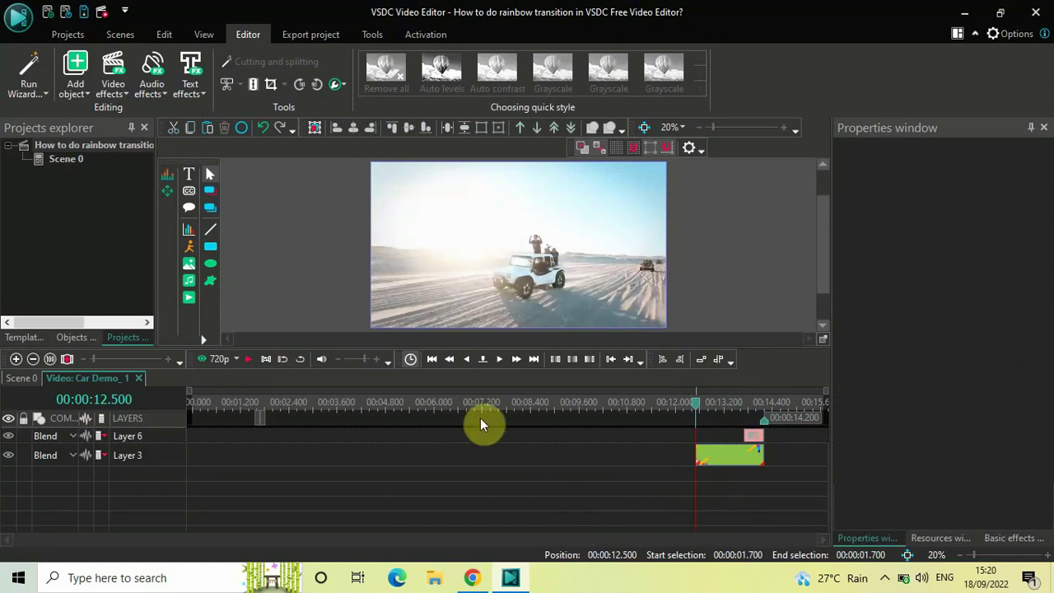
{"action": "left_click", "coordinate": [499, 360]}
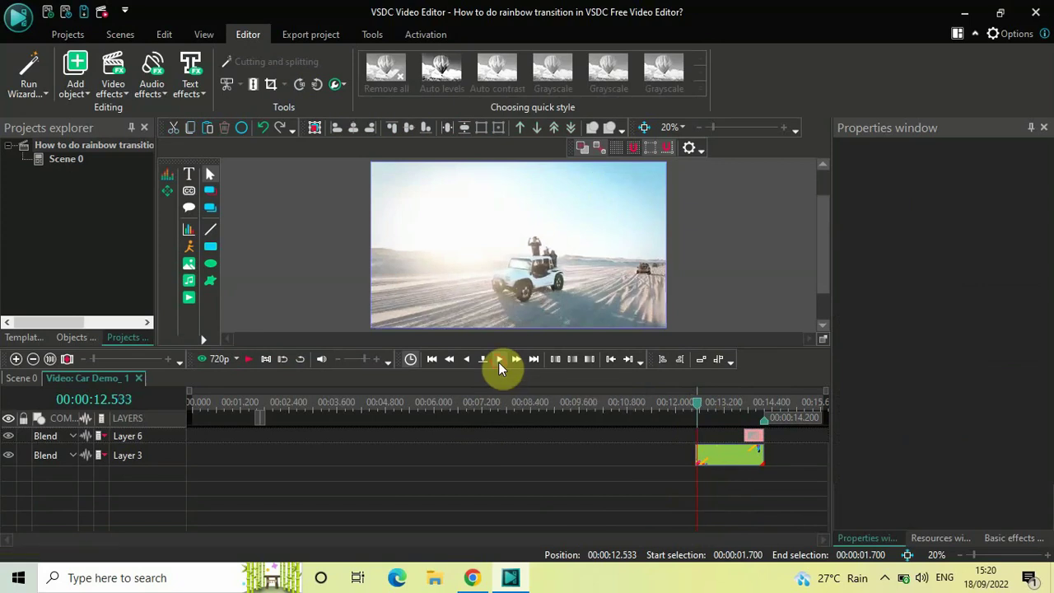
{"action": "left_click", "coordinate": [499, 361]}
{"action": "left_click", "coordinate": [499, 361]}
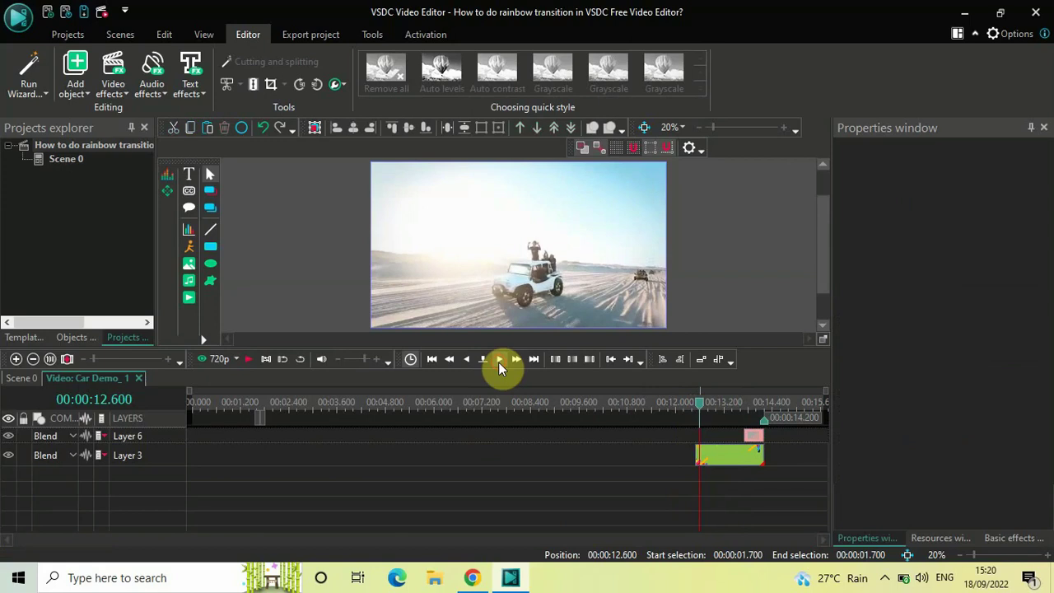
{"action": "left_click", "coordinate": [498, 360]}
{"action": "left_click", "coordinate": [499, 361]}
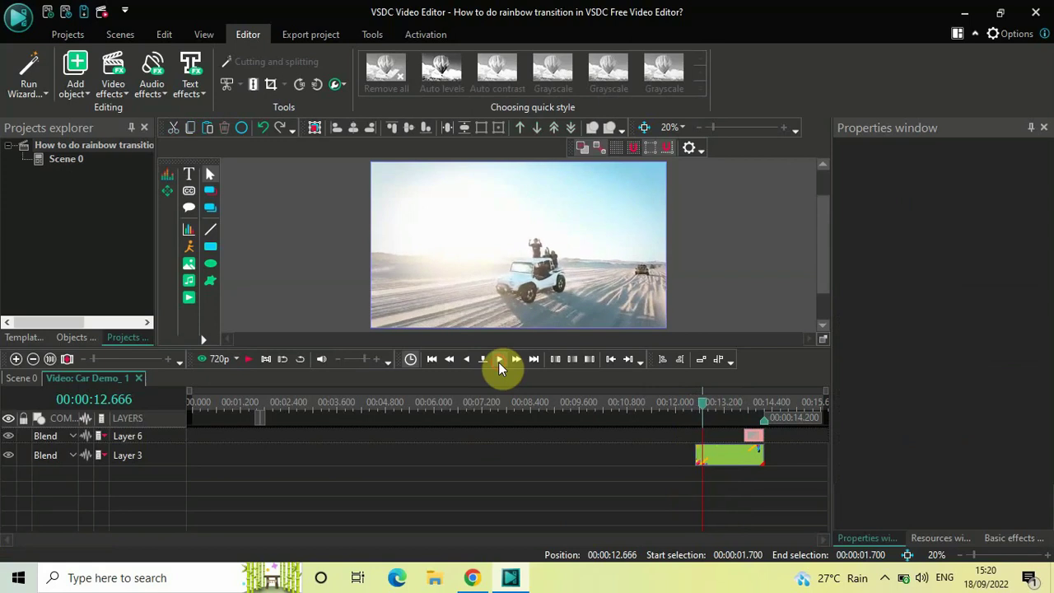
{"action": "left_click", "coordinate": [499, 360]}
{"action": "left_click", "coordinate": [499, 361]}
{"action": "left_click", "coordinate": [499, 360]}
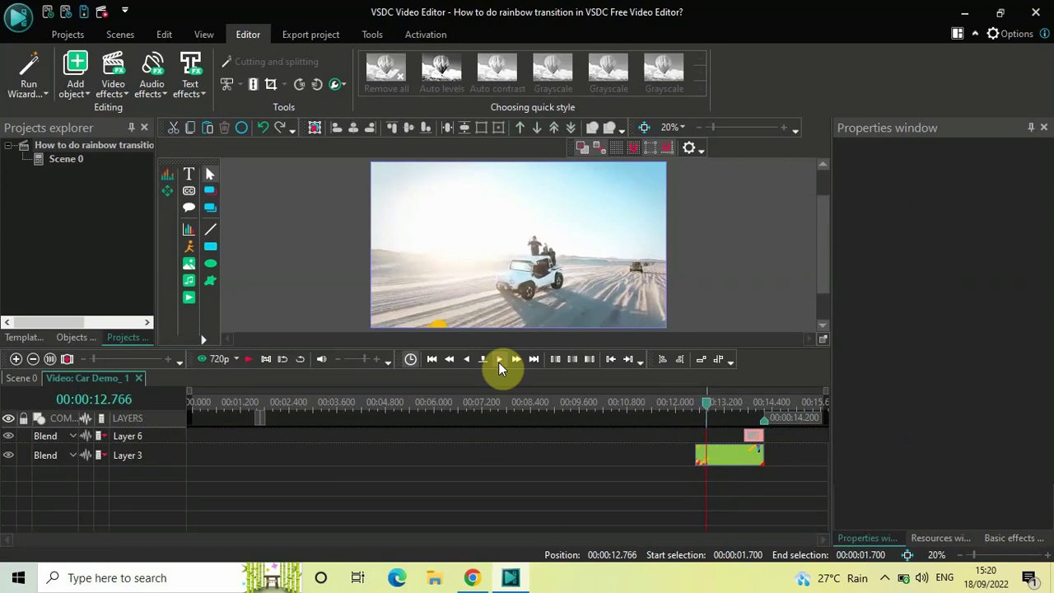
{"action": "left_click", "coordinate": [499, 361]}
{"action": "left_click", "coordinate": [499, 360]}
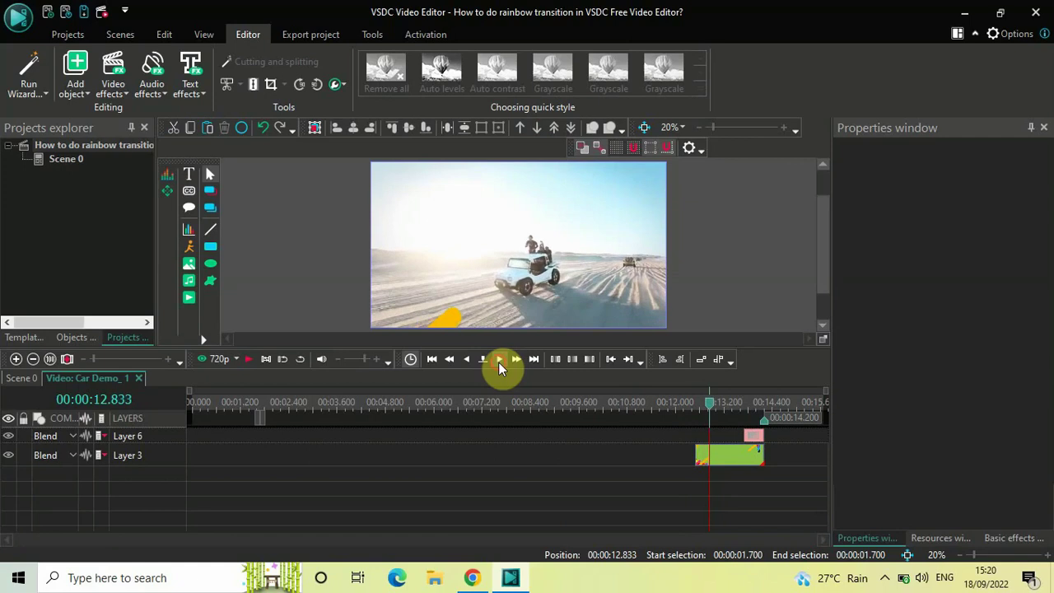
{"action": "left_click", "coordinate": [499, 360]}
{"action": "left_click", "coordinate": [499, 361]}
{"action": "left_click", "coordinate": [499, 360]}
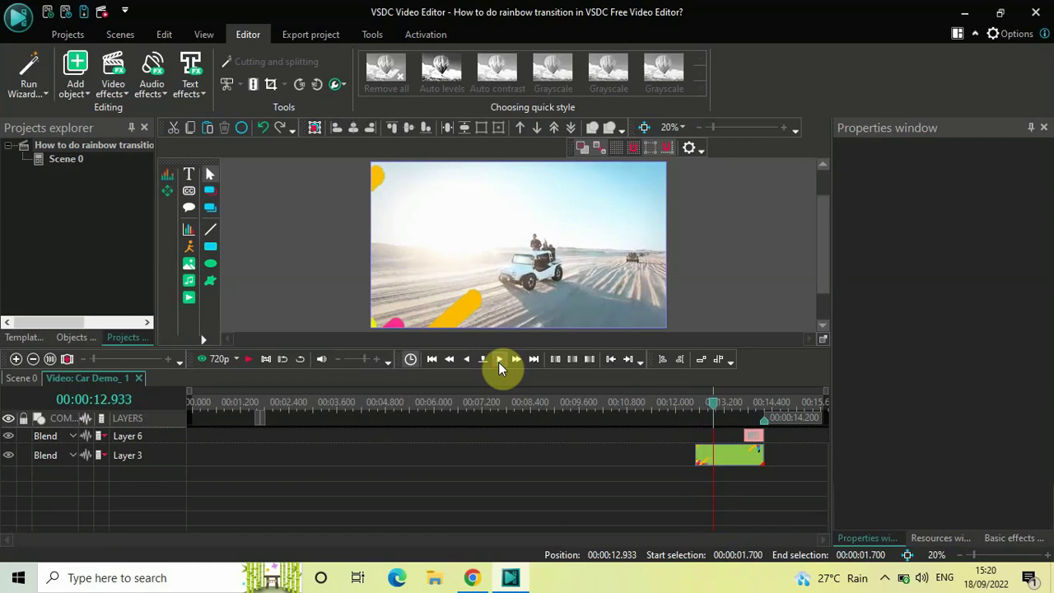
{"action": "left_click", "coordinate": [499, 361]}
{"action": "left_click", "coordinate": [499, 360]}
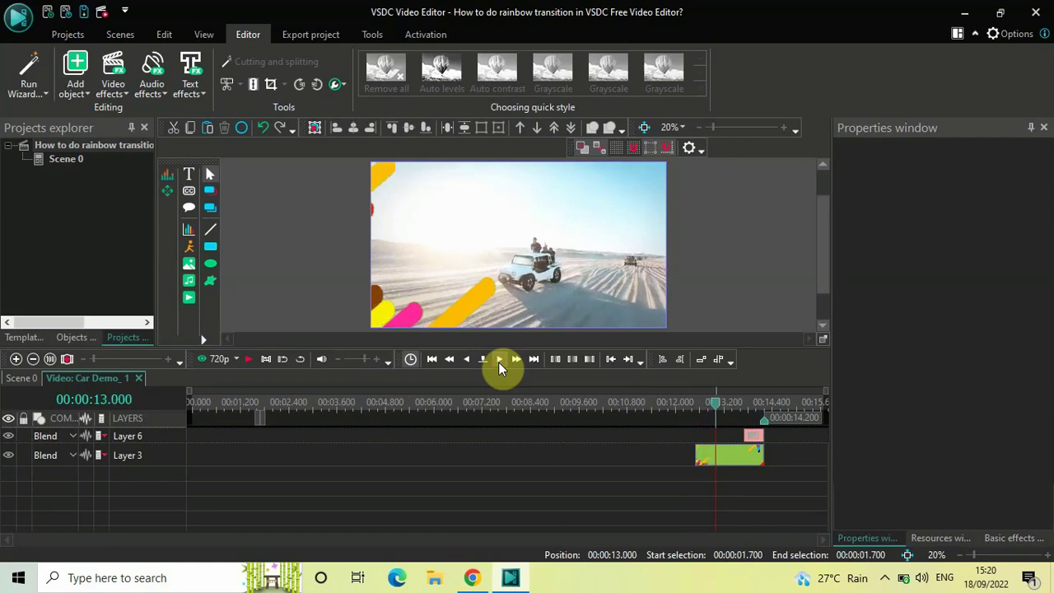
{"action": "left_click", "coordinate": [499, 360]}
{"action": "left_click", "coordinate": [499, 361]}
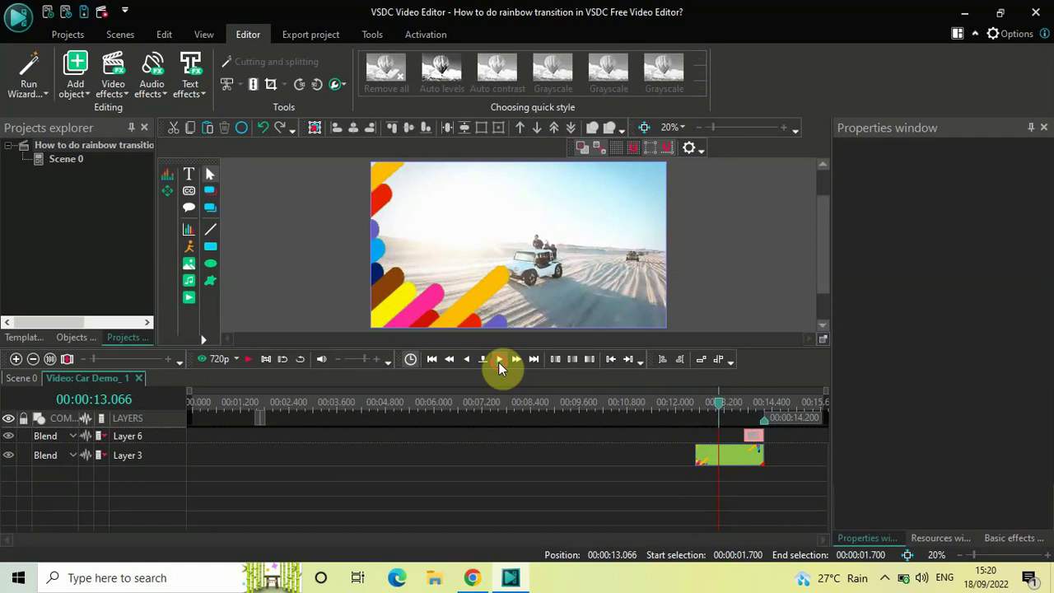
{"action": "left_click", "coordinate": [499, 361]}
{"action": "left_click", "coordinate": [499, 361]}
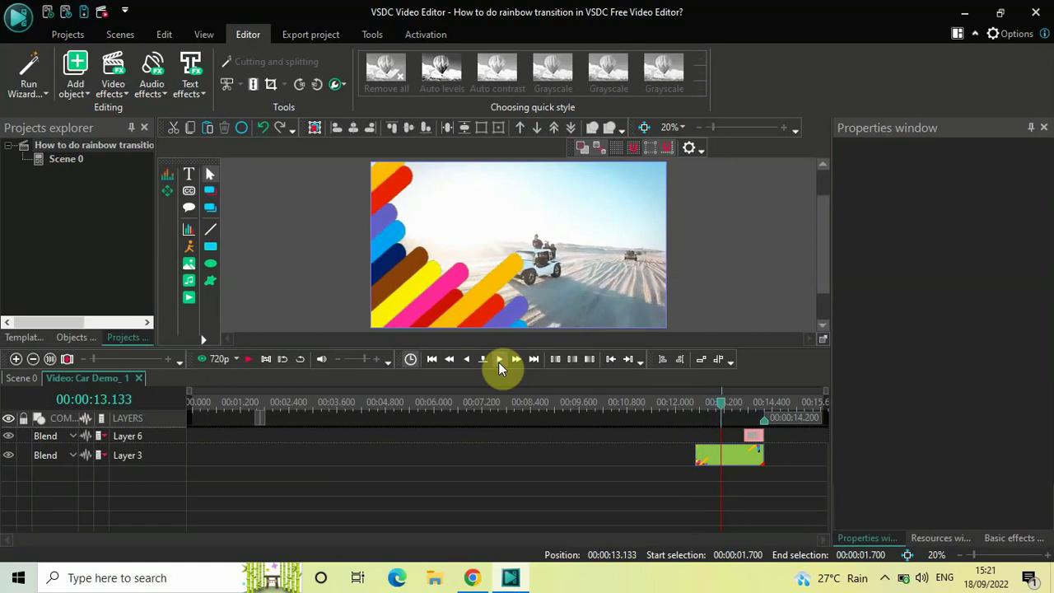
{"action": "left_click", "coordinate": [498, 361]}
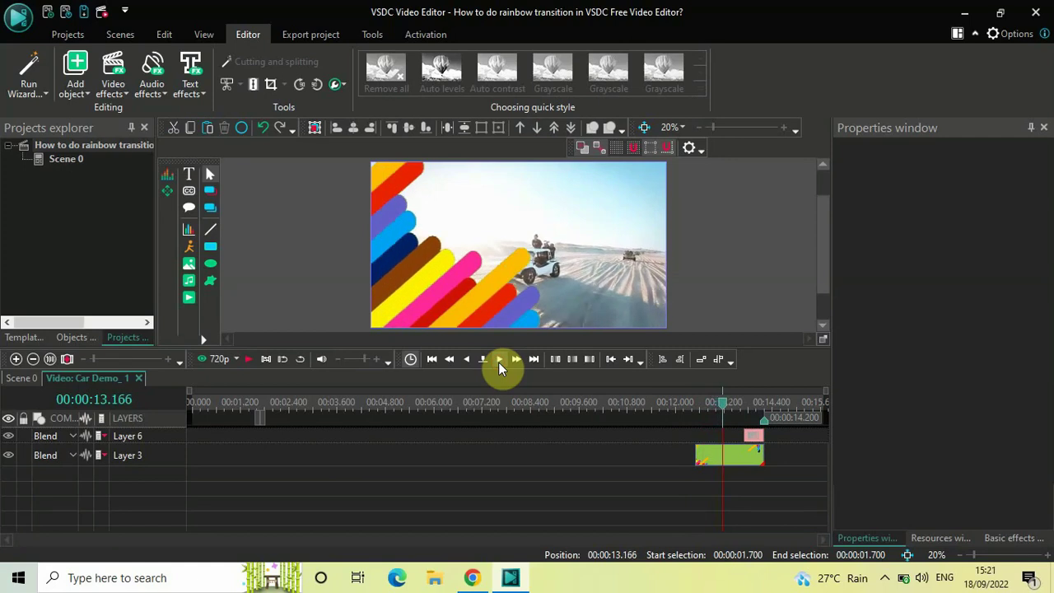
{"action": "left_click", "coordinate": [498, 361]}
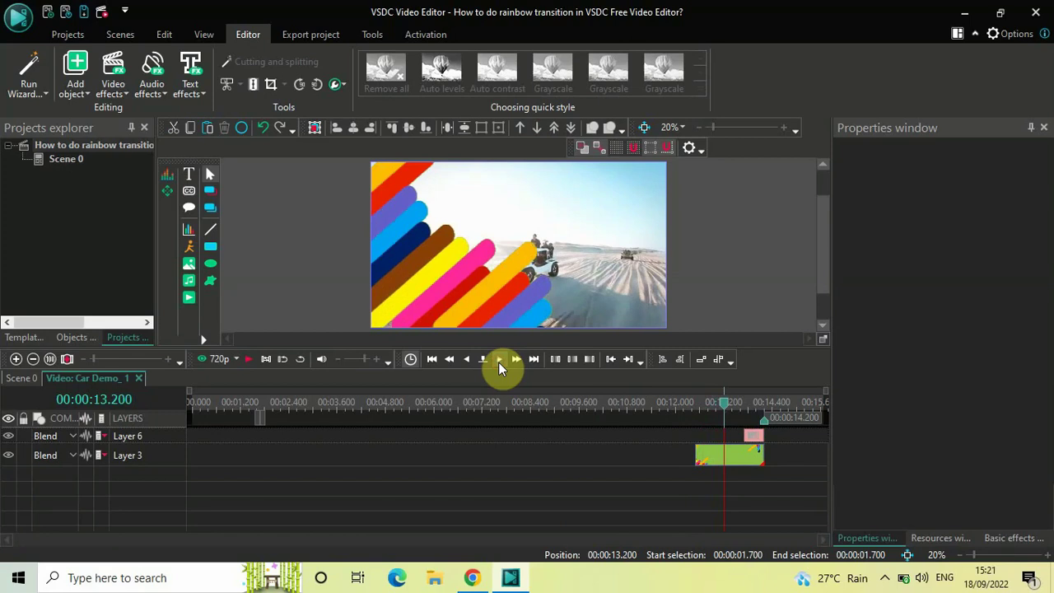
{"action": "left_click", "coordinate": [498, 361]}
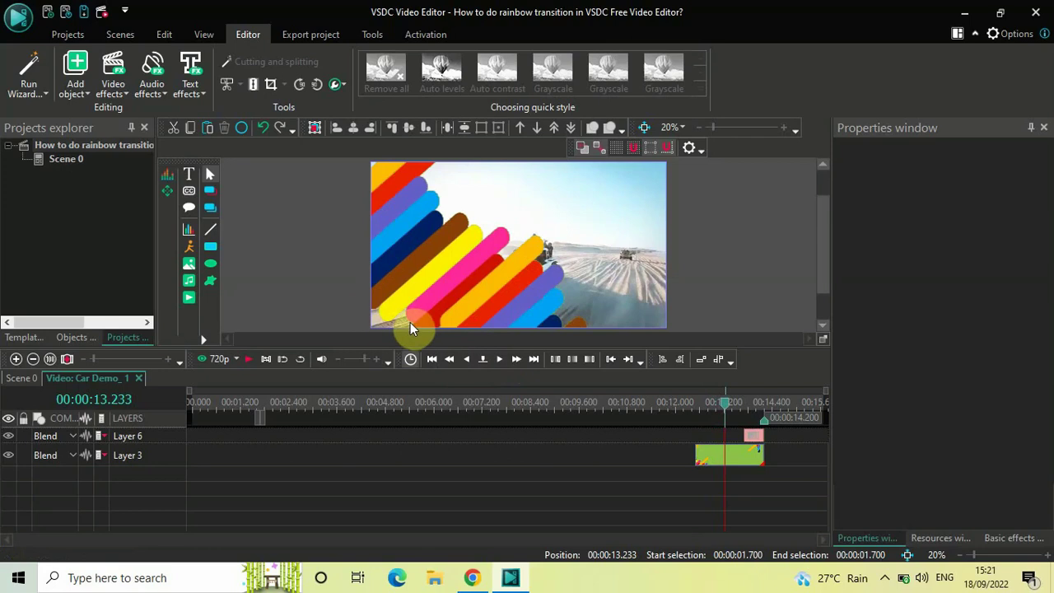
{"action": "left_click", "coordinate": [465, 362]}
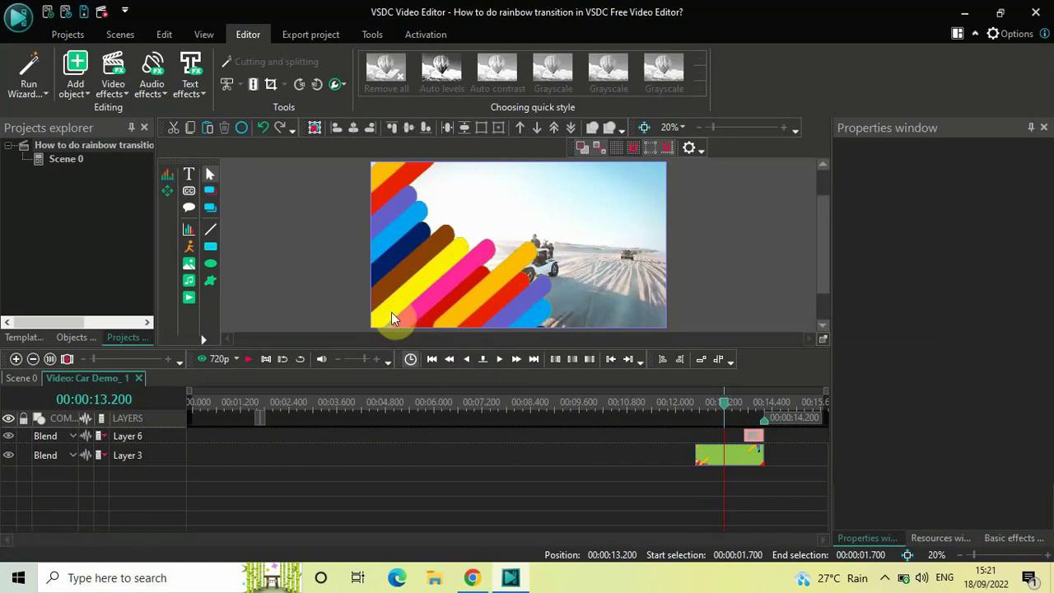
{"action": "left_click", "coordinate": [469, 360]}
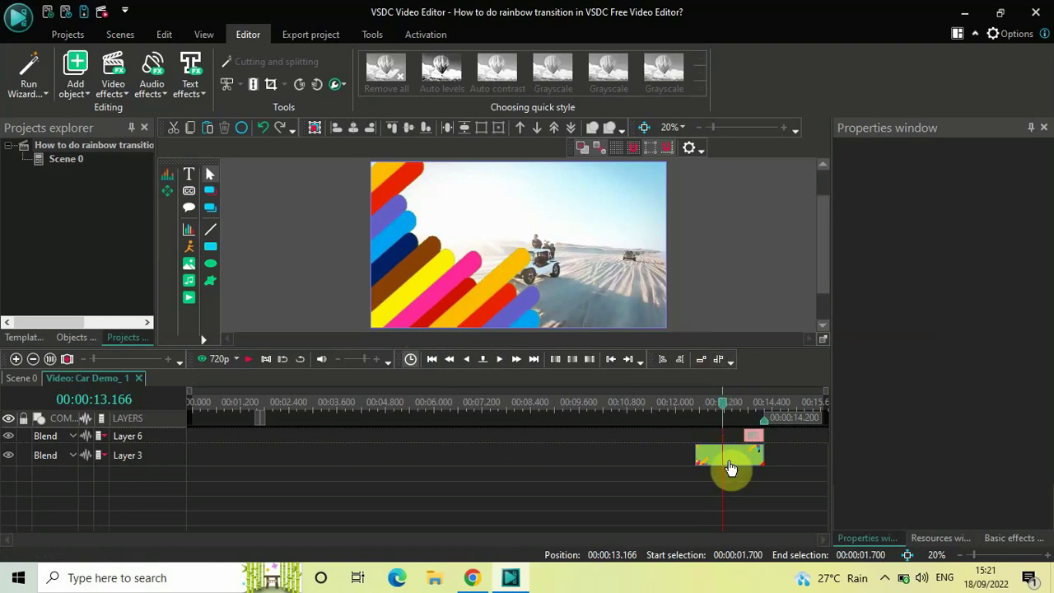
Move the Paint brush effect to a new layer below the transition clip, starting at 00:00:13.166, and set its starting corner to Left-bottom.
{"action": "mouse_move", "coordinate": [755, 440]}
{"action": "left_mouse_down"}
{"action": "mouse_move", "coordinate": [768, 480]}
{"action": "mouse_move", "coordinate": [736, 483]}
{"action": "left_mouse_up"}
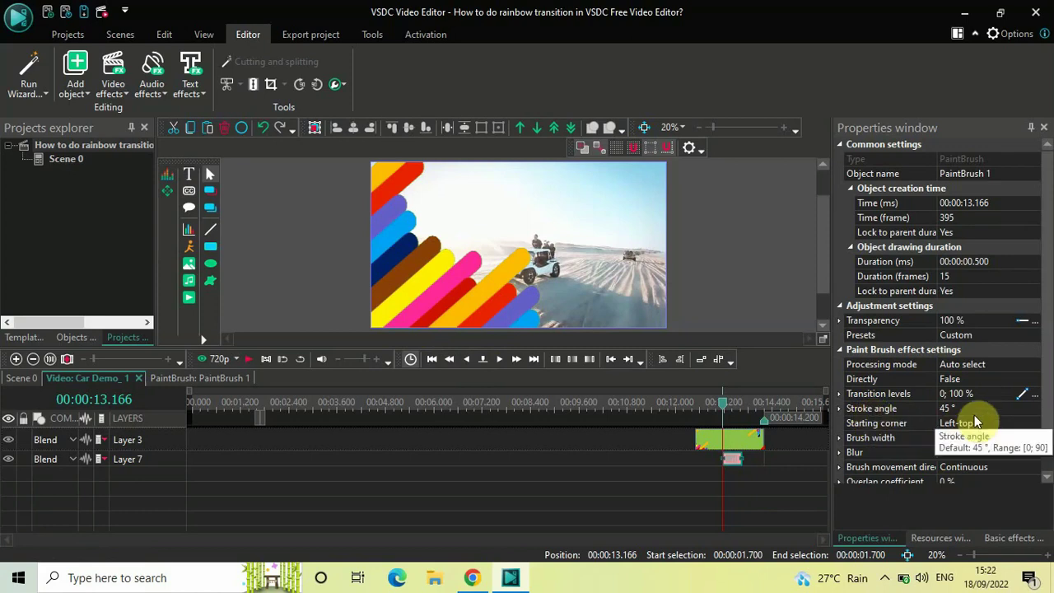
{"action": "left_click", "coordinate": [876, 425]}
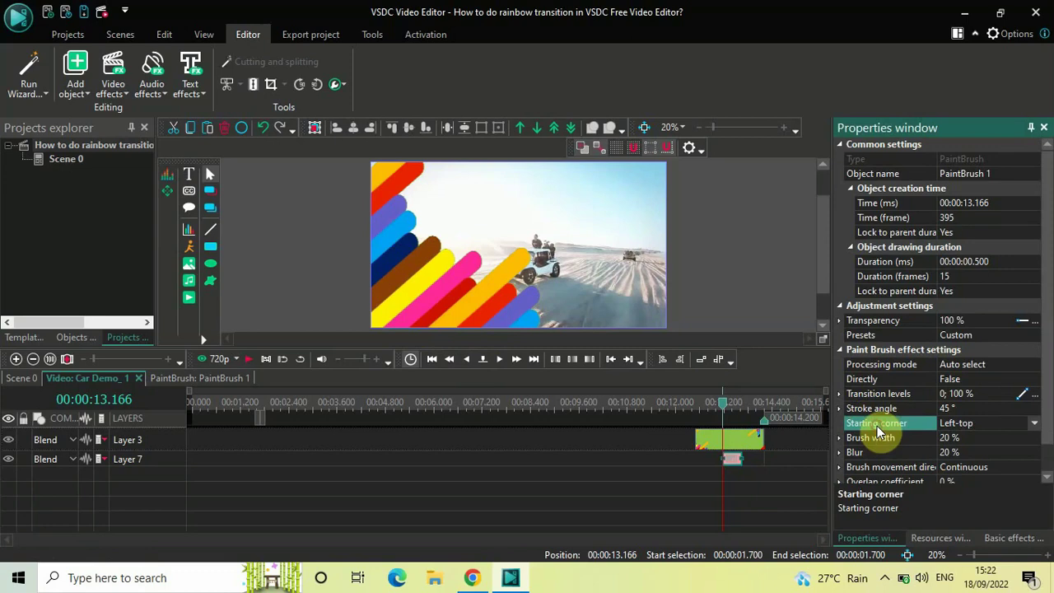
{"action": "left_click", "coordinate": [1033, 425]}
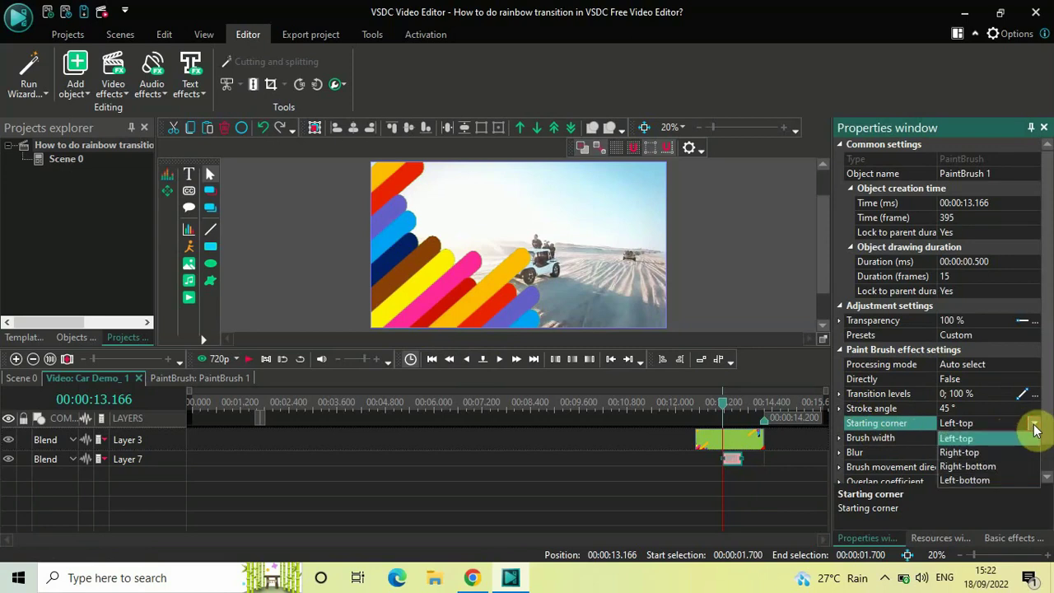
{"action": "left_click", "coordinate": [984, 480]}
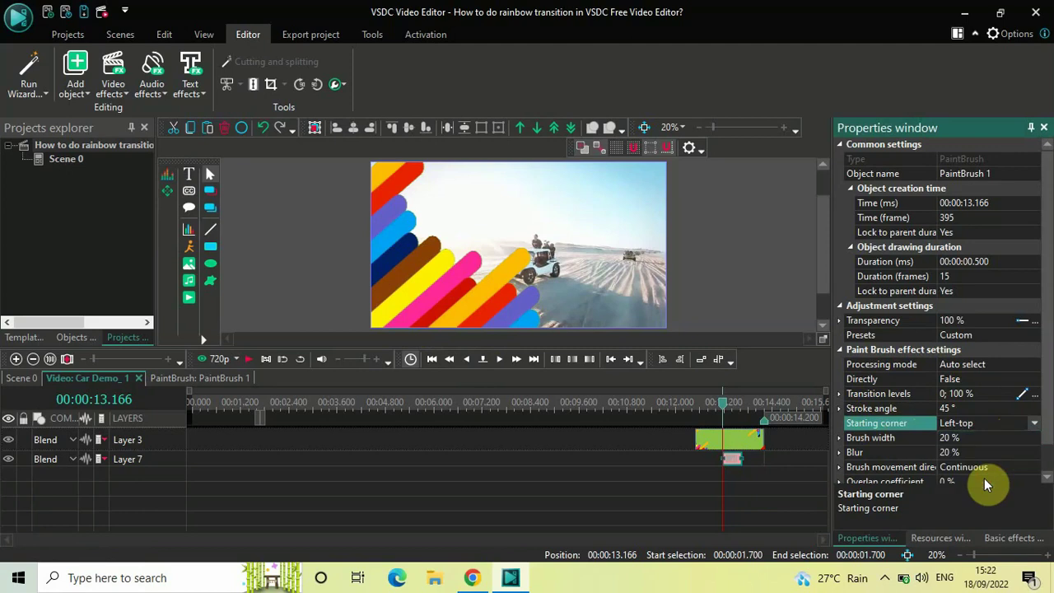
Set the Paint brush transition's brush width to 5% and its blur to 0%.
{"action": "left_click", "coordinate": [891, 440]}
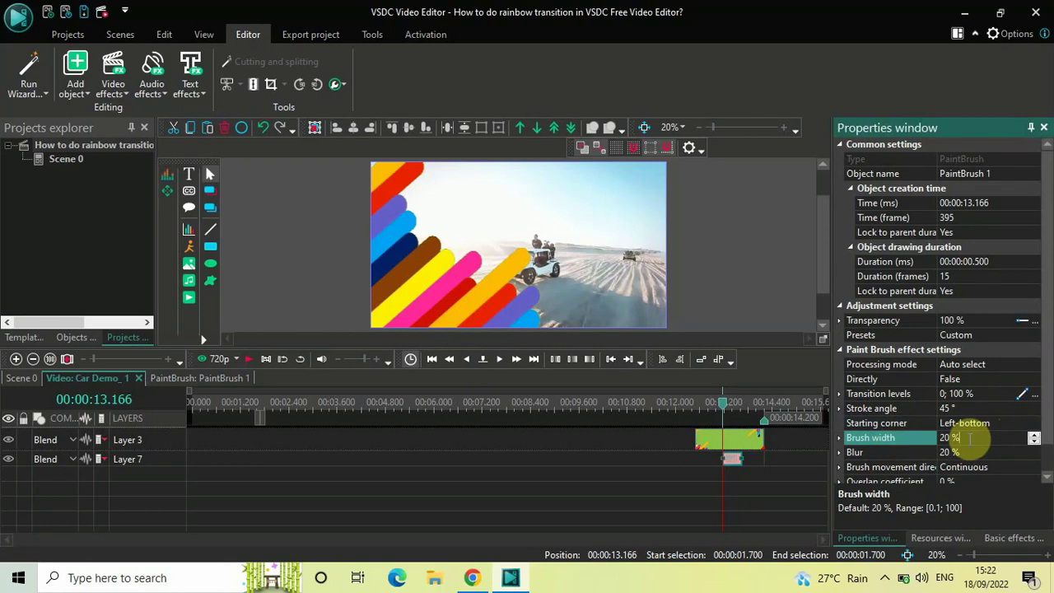
{"action": "left_click", "coordinate": [970, 438]}
{"action": "key", "text": "BackSpace"}
{"action": "type", "text": "5"}
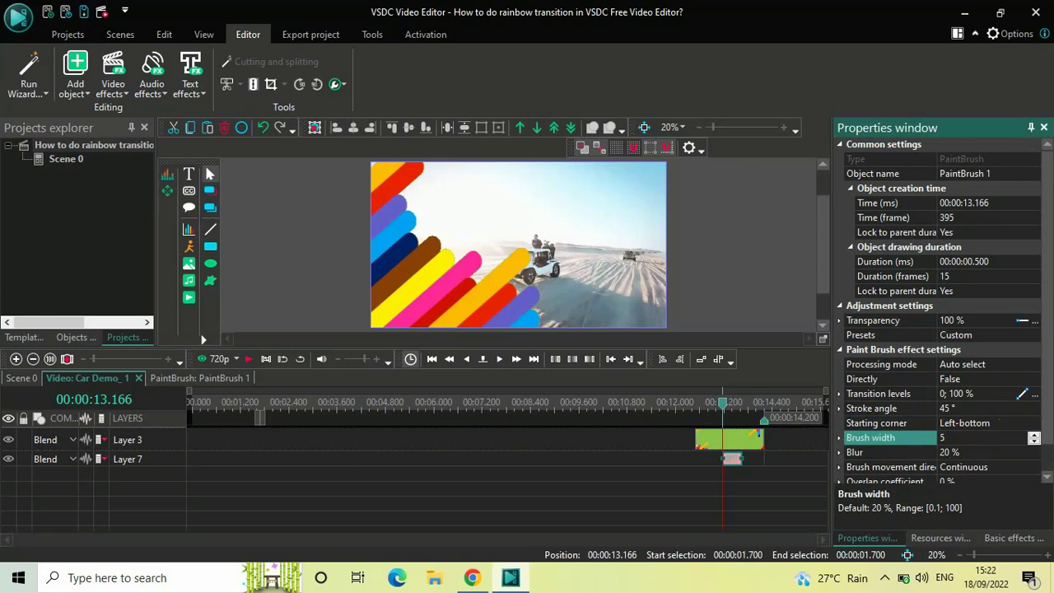
{"action": "left_click", "coordinate": [874, 449]}
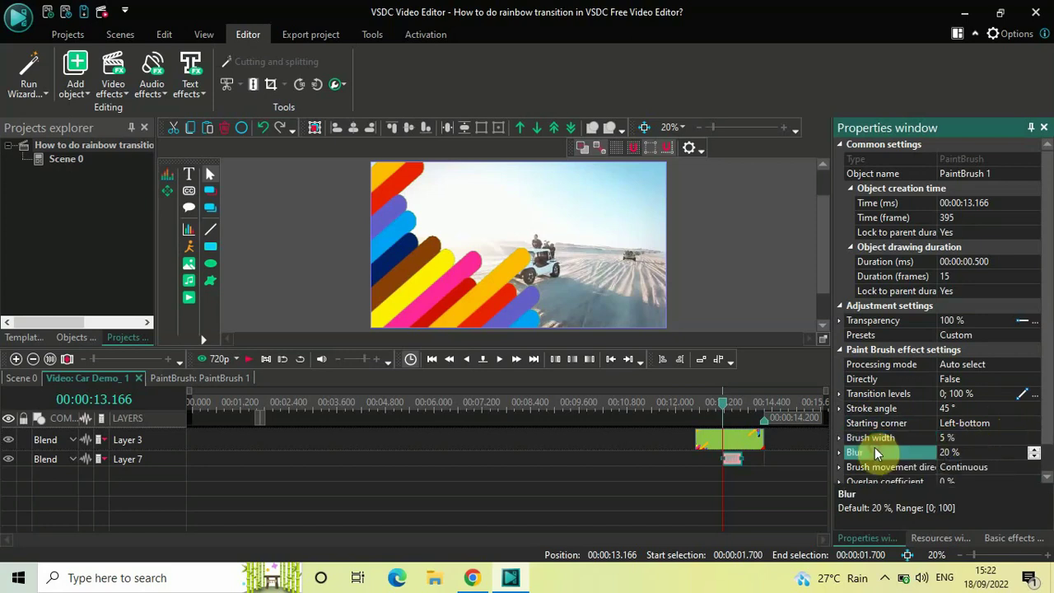
{"action": "left_click", "coordinate": [971, 452]}
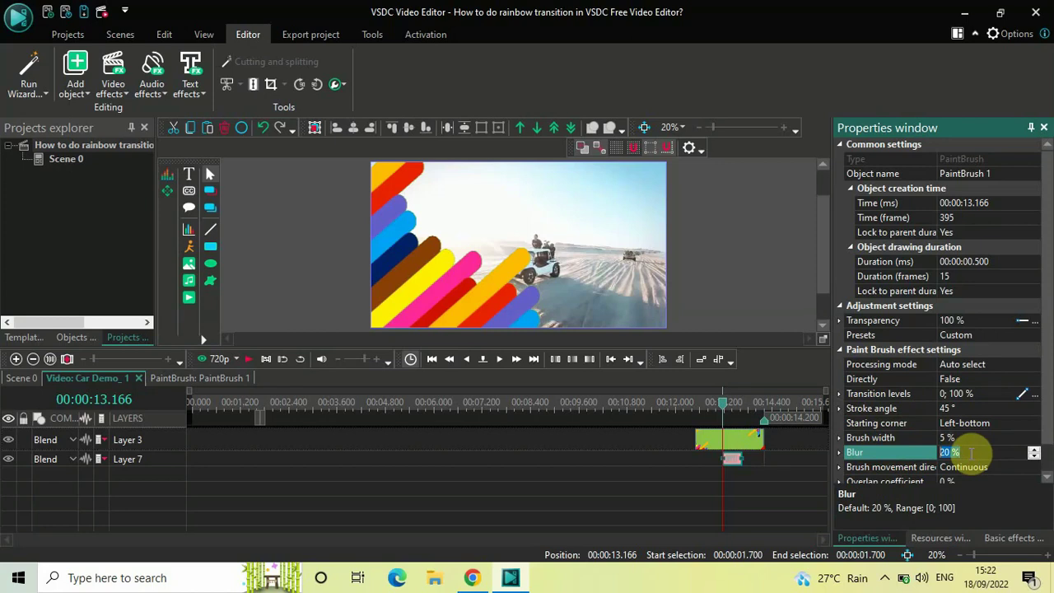
{"action": "key", "text": "BackSpace"}
{"action": "type", "text": "0"}
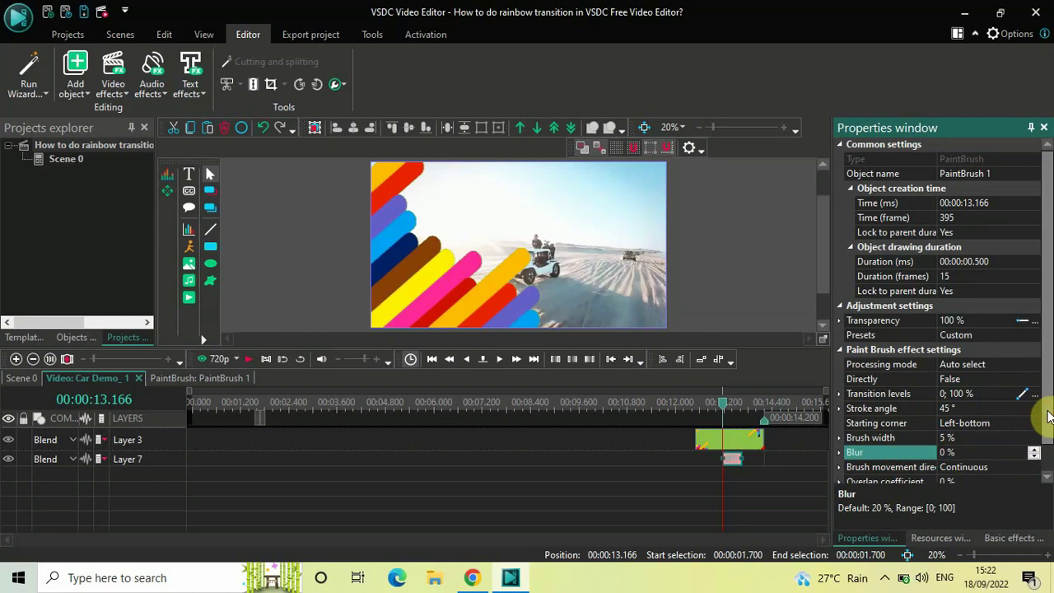
Play the Car Demo clip from shortly before the rainbow overlay to check the Paint brush transition.
{"action": "scroll", "coordinate": [1049, 437], "scroll_direction": "down", "scroll_amount": 2}
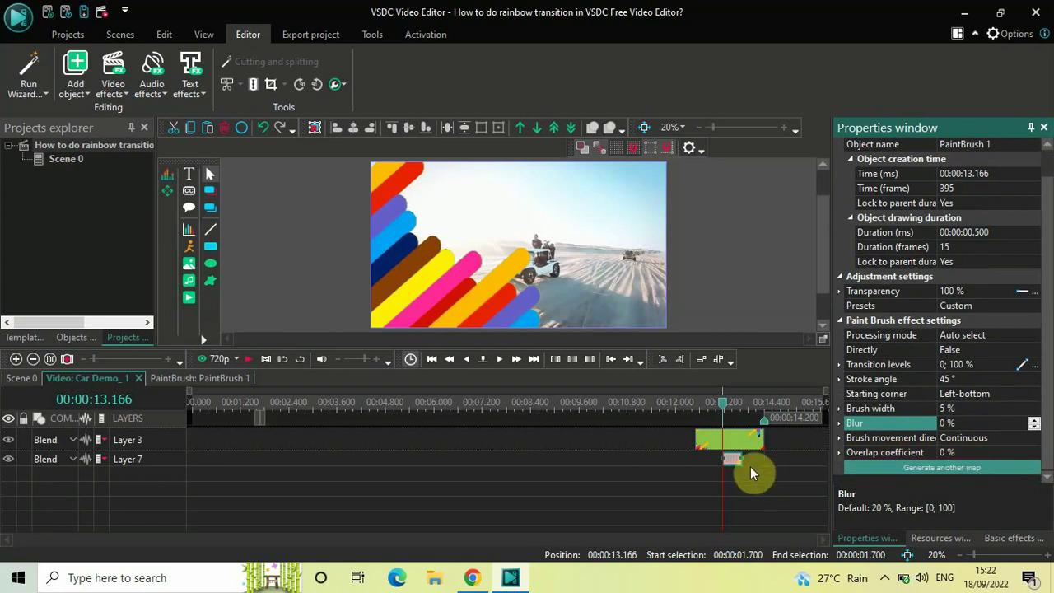
{"action": "left_click", "coordinate": [663, 405]}
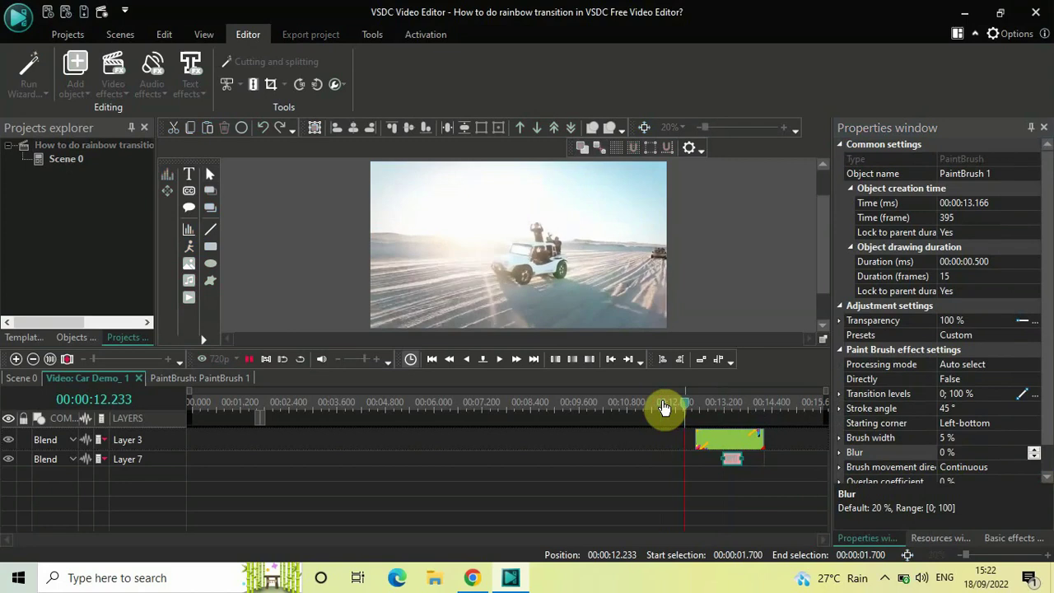
{"action": "left_click", "coordinate": [727, 493]}
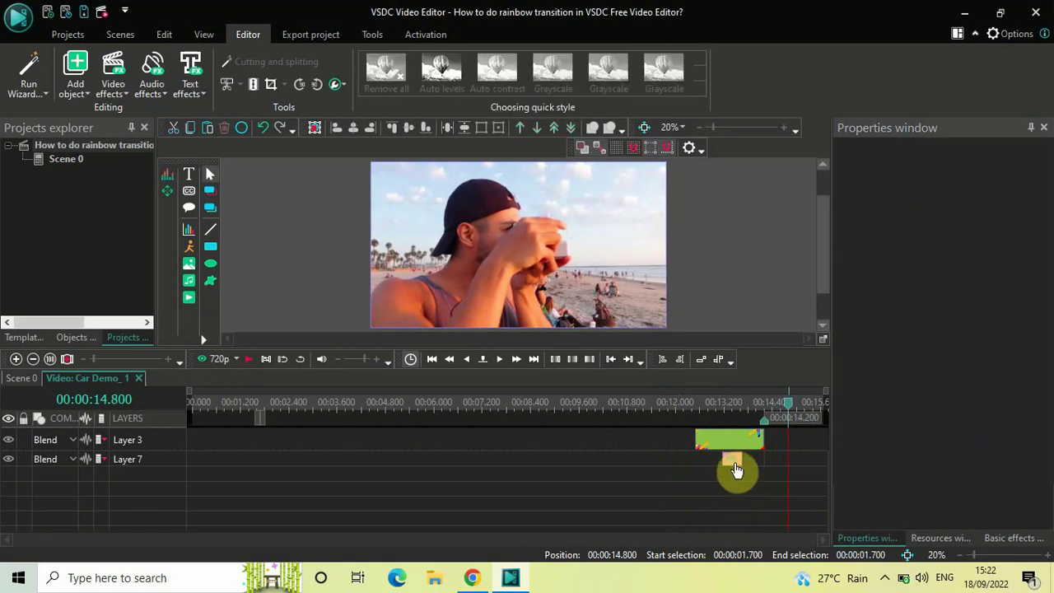
Duplicate the Paint brush effect, place the copy directly after the original at 00:00:13.666, and extend it to 00:00:00.533 to match the overlay's end.
{"action": "left_click", "coordinate": [732, 462]}
{"action": "double_click", "coordinate": [732, 463]}
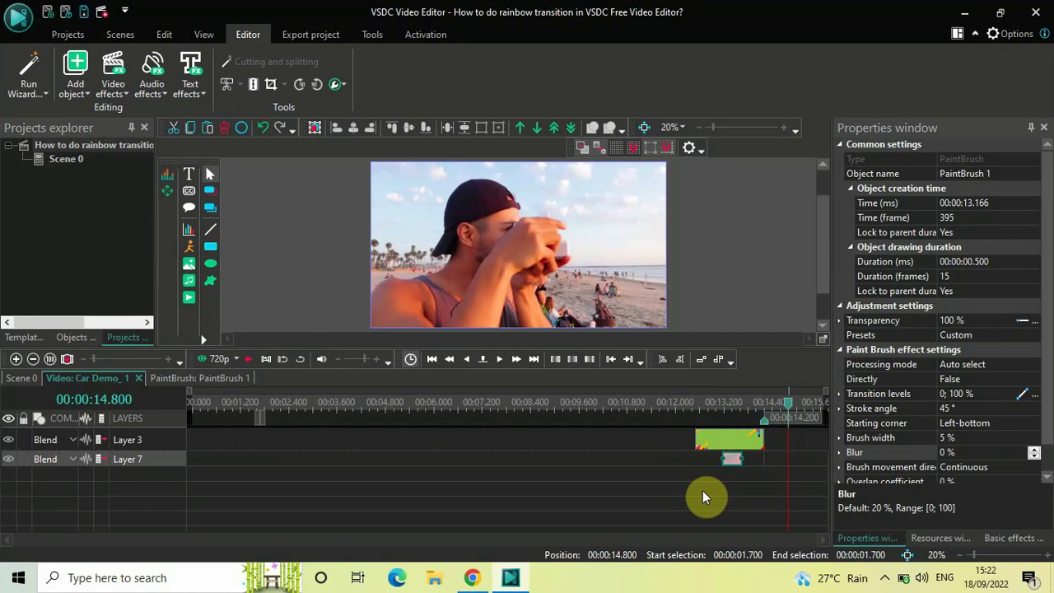
{"action": "key", "text": "ctrl+d"}
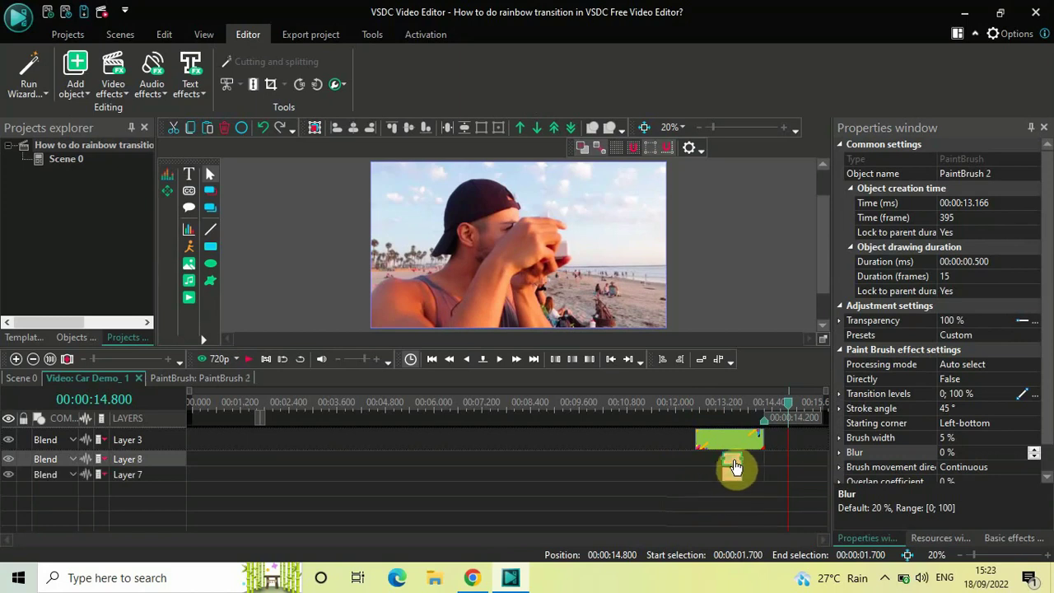
{"action": "left_click_drag", "start_coordinate": [733, 467], "coordinate": [749, 476]}
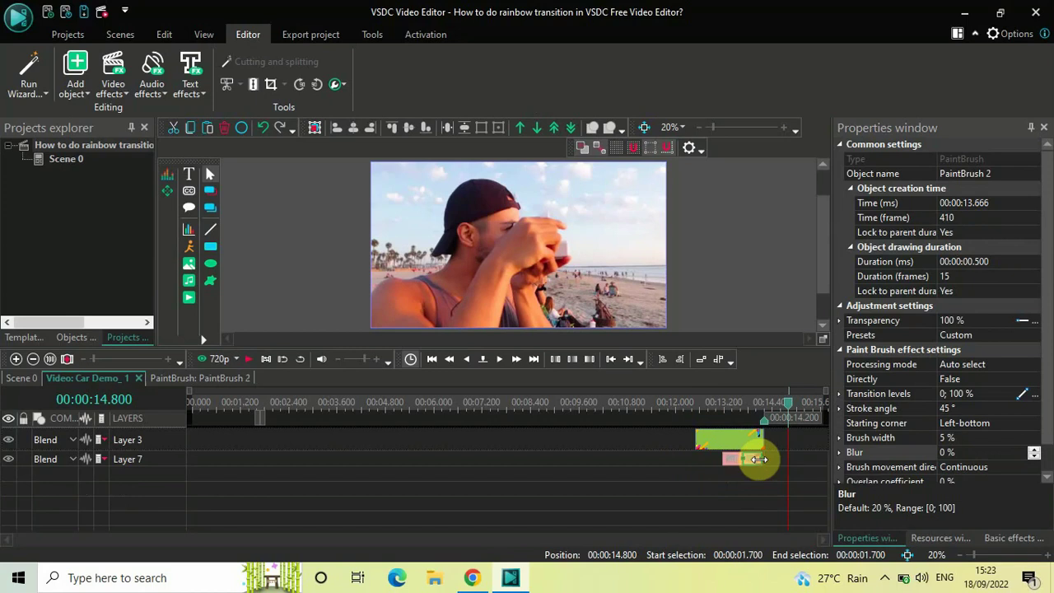
{"action": "left_click_drag", "start_coordinate": [758, 459], "coordinate": [761, 459]}
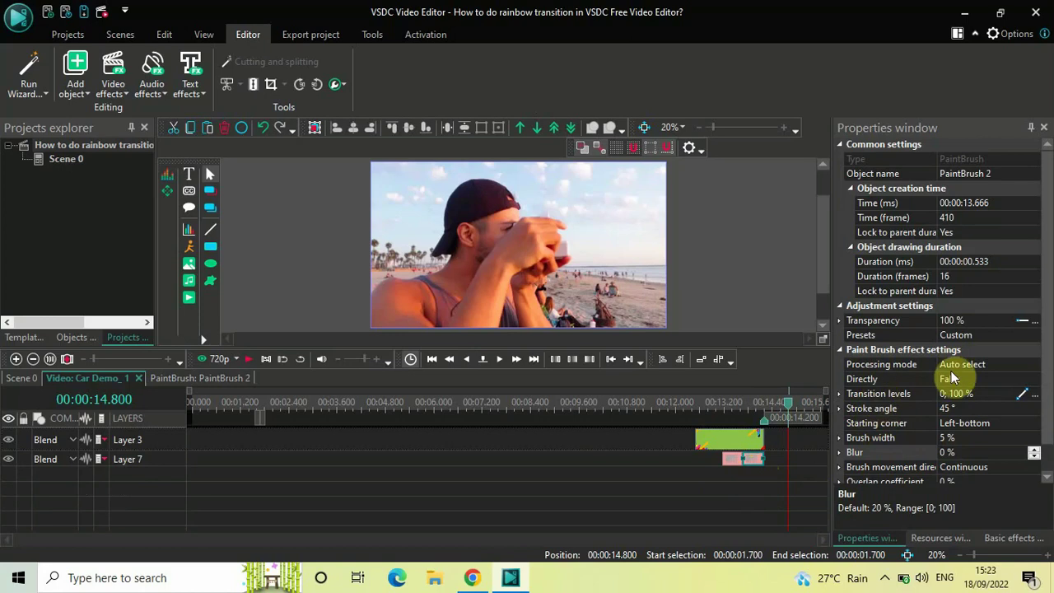
Set the duplicated Paint brush effect's transition levels to a constant 100%.
{"action": "left_click", "coordinate": [886, 395]}
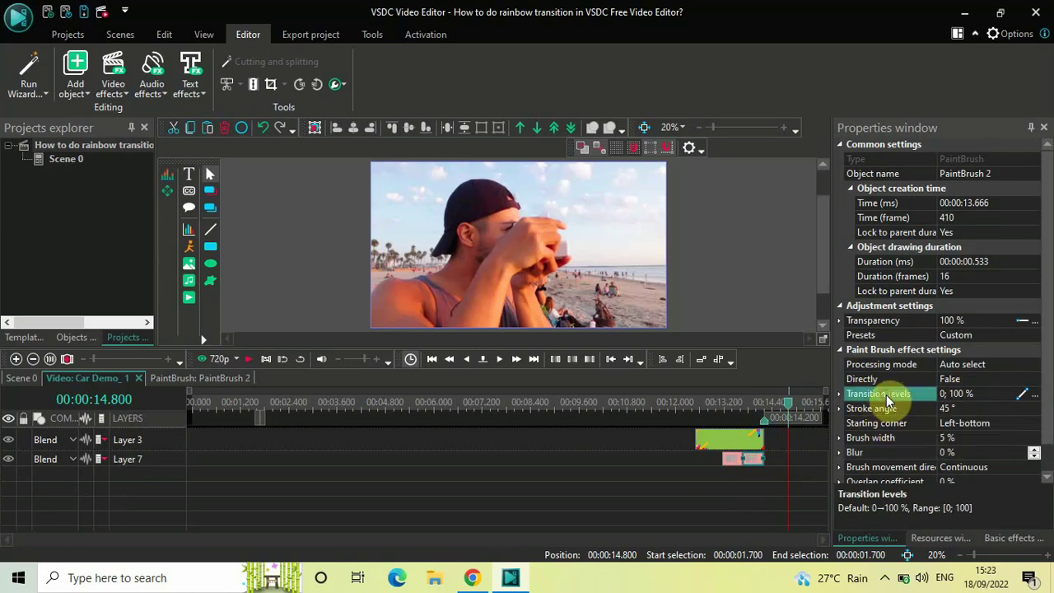
{"action": "left_click", "coordinate": [982, 392]}
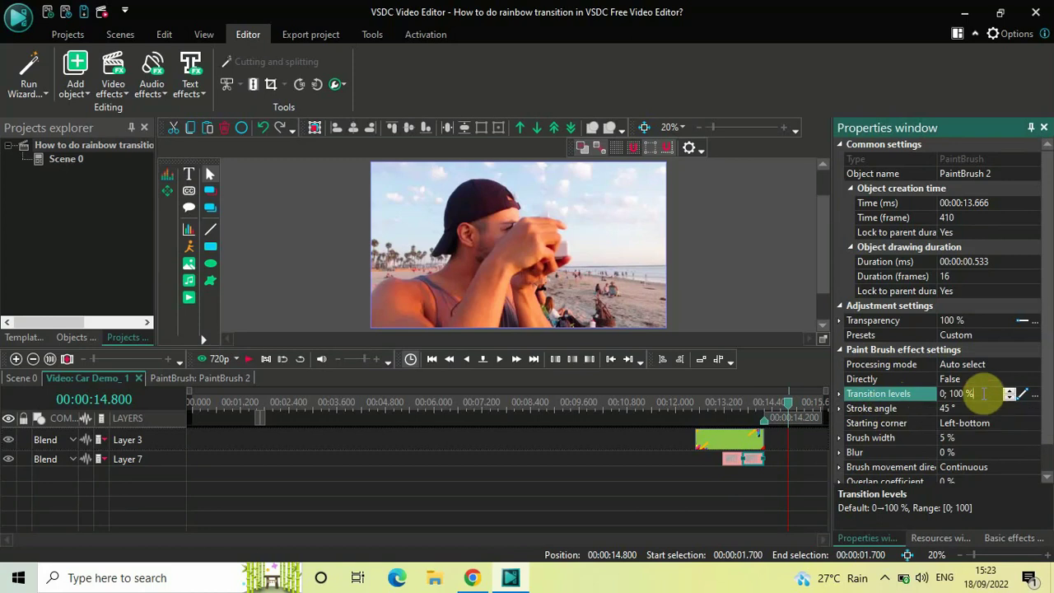
{"action": "key", "text": "ctrl+a"}
{"action": "key", "text": "BackSpace"}
{"action": "type", "text": "10"}
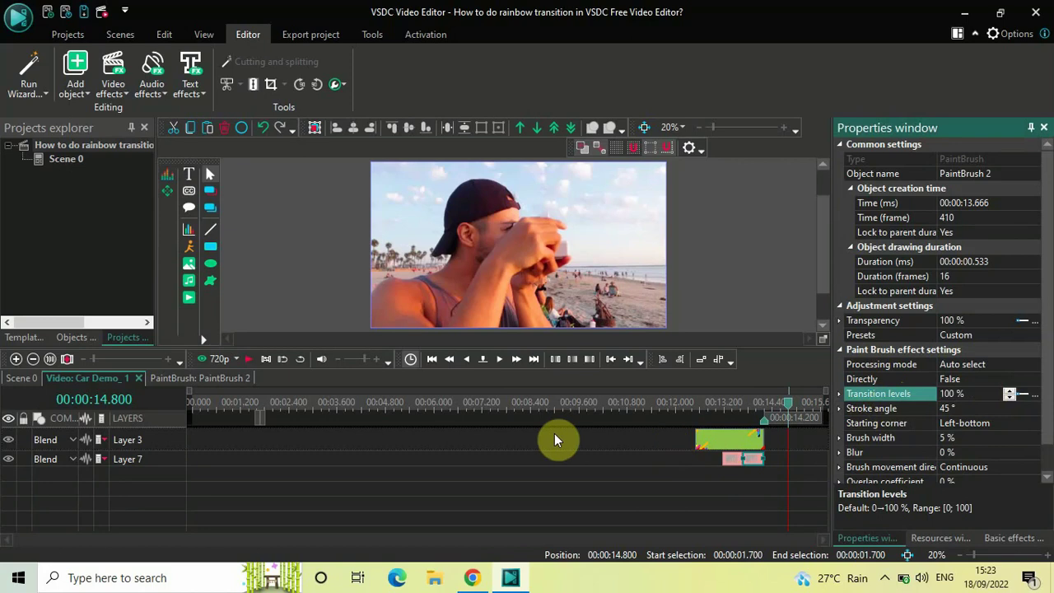
Preview the rainbow transition inside the Car Demo clip from 00:00:11.300, and in Scene 0 from 00:00:08.066 and 00:00:10.800.
{"action": "left_click", "coordinate": [649, 409]}
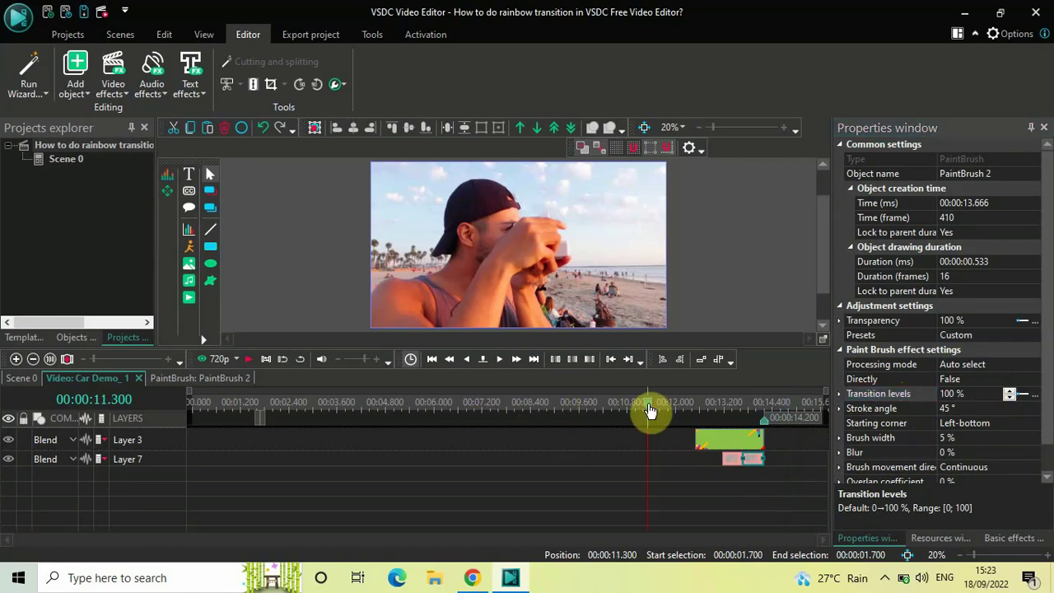
{"action": "key", "text": "space"}
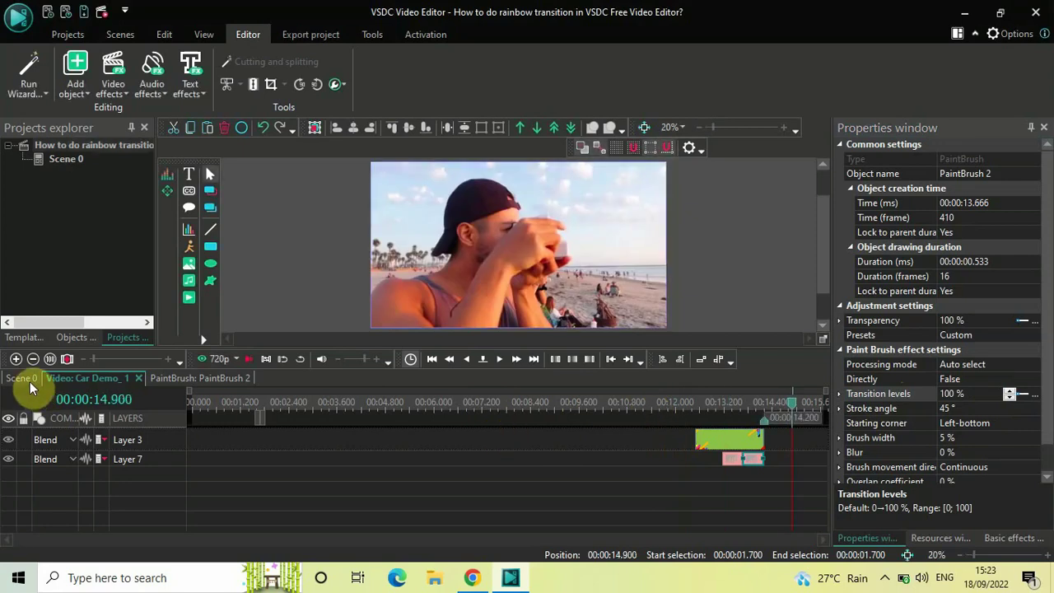
{"action": "left_click", "coordinate": [29, 382]}
{"action": "left_click", "coordinate": [307, 440]}
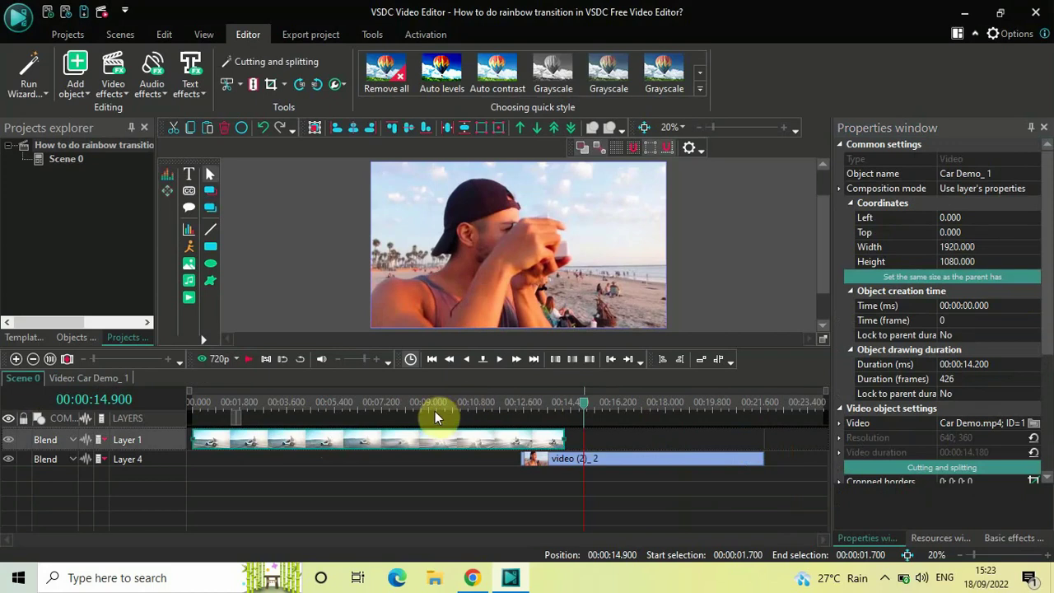
{"action": "left_click", "coordinate": [404, 405]}
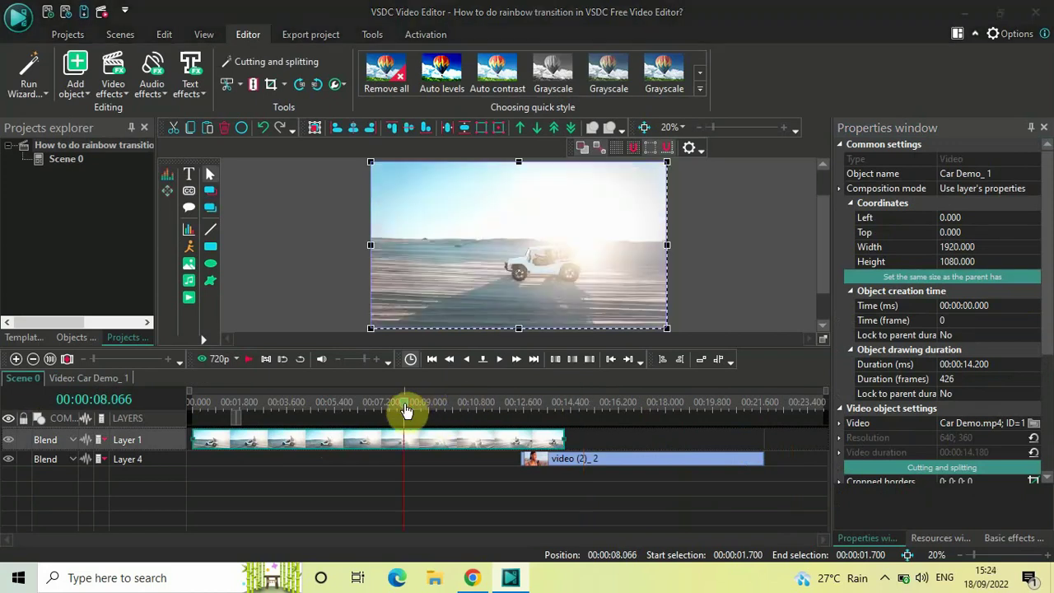
{"action": "key", "text": "space"}
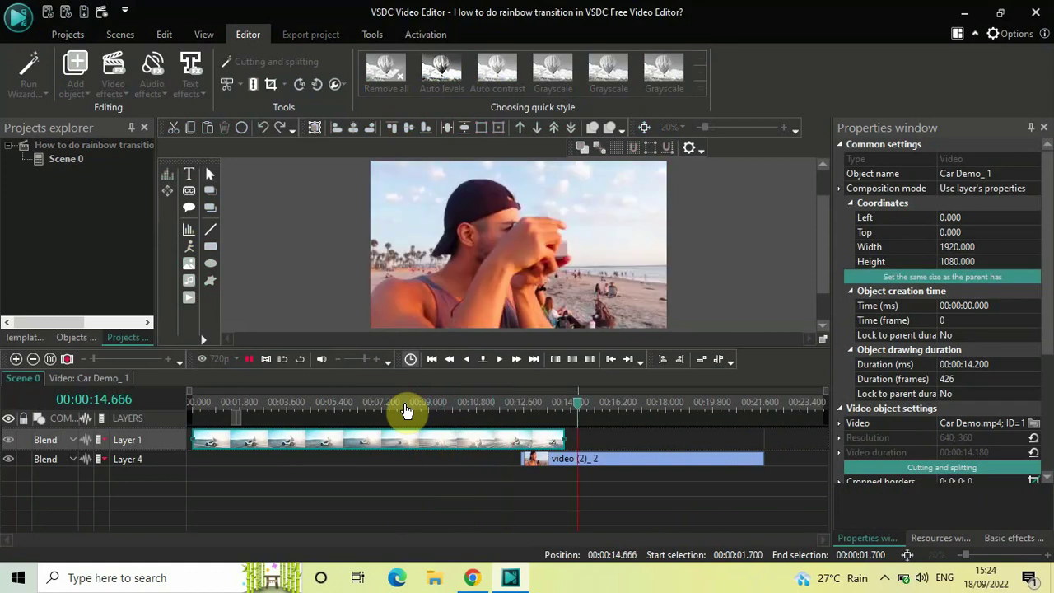
{"action": "left_click", "coordinate": [476, 403]}
{"action": "key", "text": "space"}
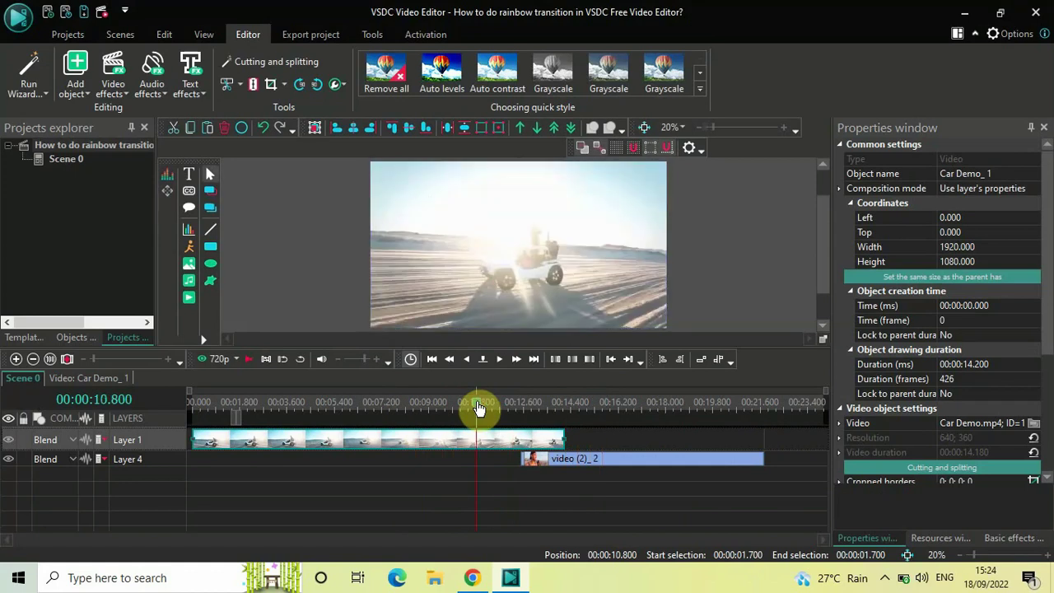